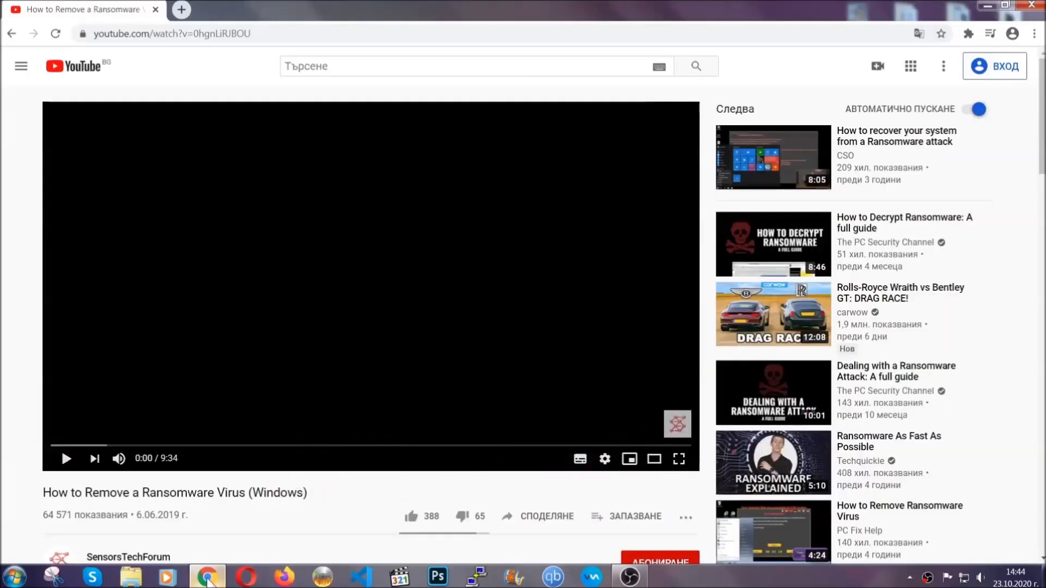
{"action": "scroll", "coordinate": [188, 446], "scroll_direction": "down", "scroll_amount": 3}
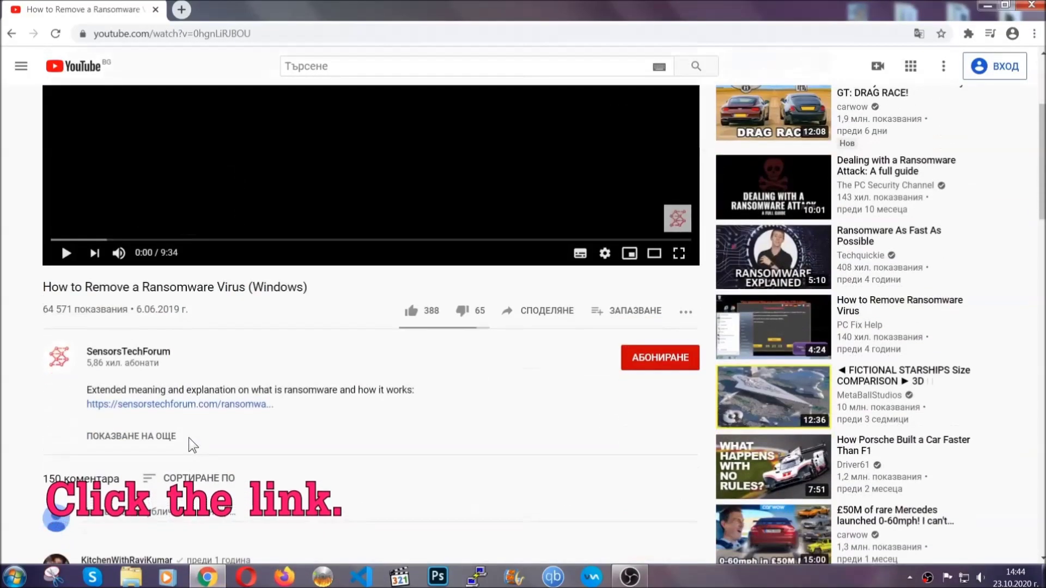
Follow the description's sensorstechforum link and launch the downloaded SpyHunter-Installer.exe
{"action": "left_click", "coordinate": [147, 405]}
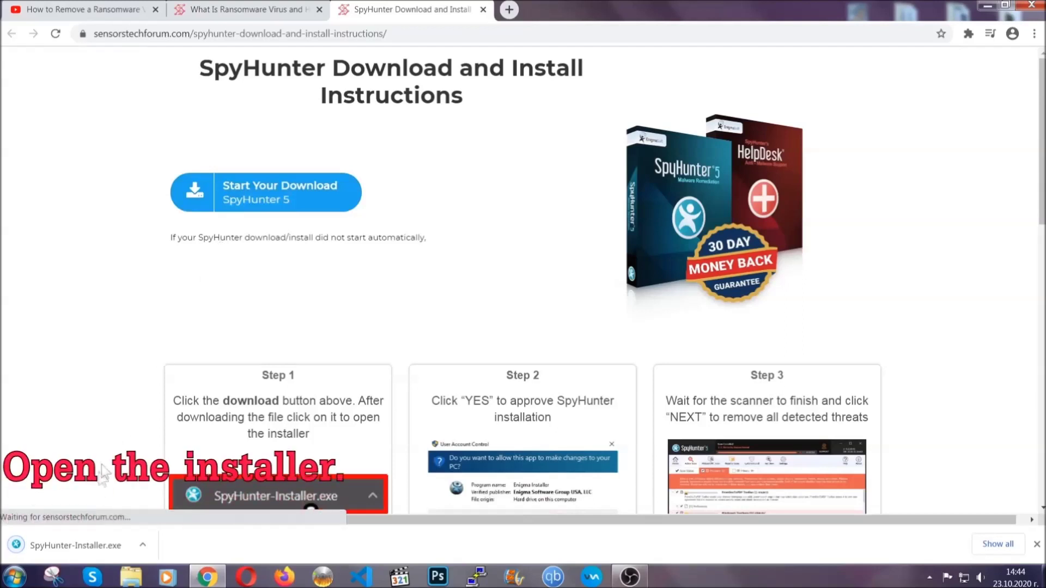
{"action": "left_click", "coordinate": [74, 543]}
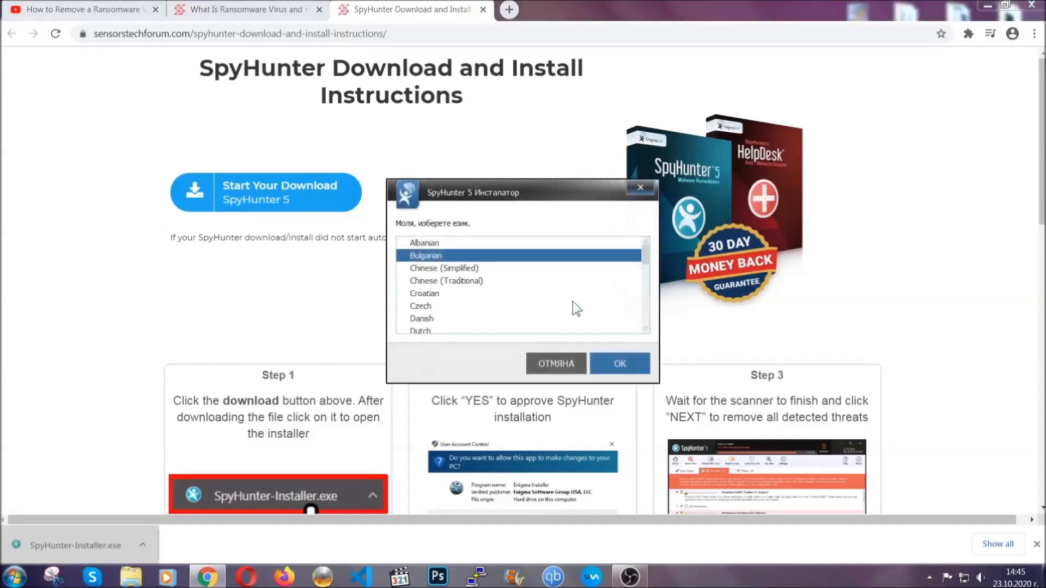
{"action": "scroll", "coordinate": [547, 306], "scroll_direction": "down", "scroll_amount": 2}
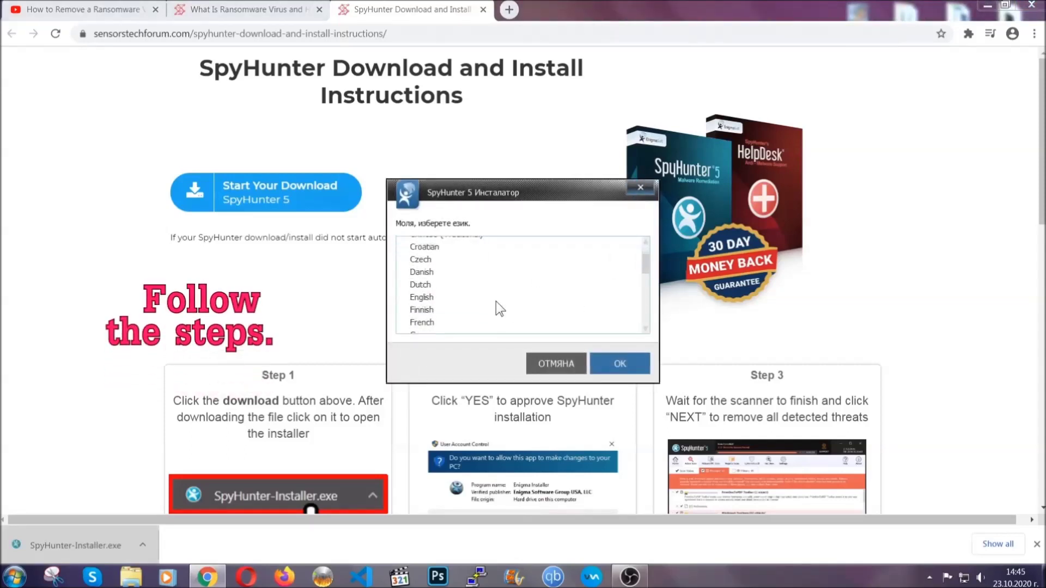
Install SpyHunter 5 with English as the language, accepting the licence and privacy policy
{"action": "left_click", "coordinate": [493, 305]}
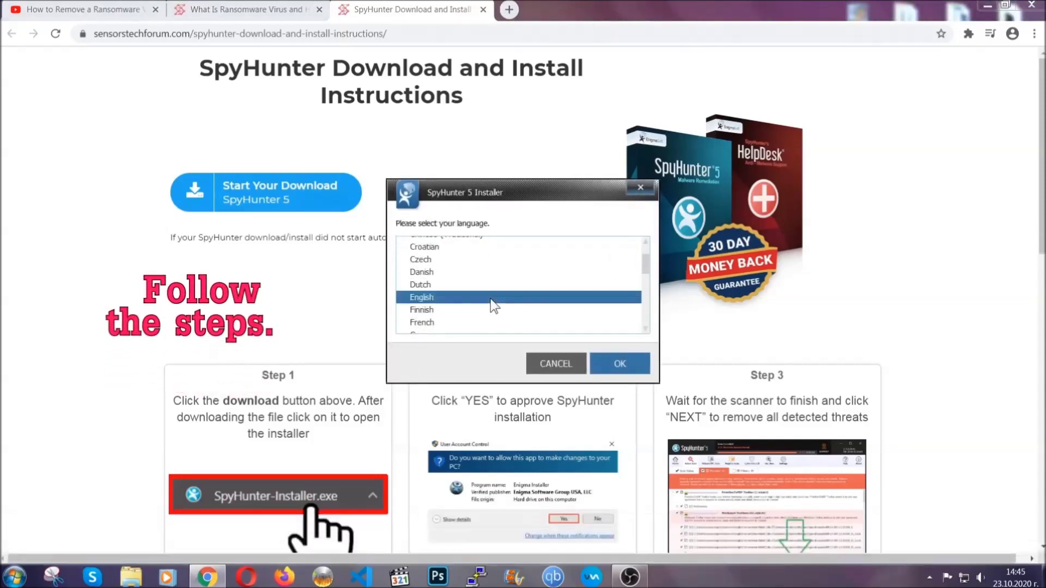
{"action": "left_click", "coordinate": [609, 363]}
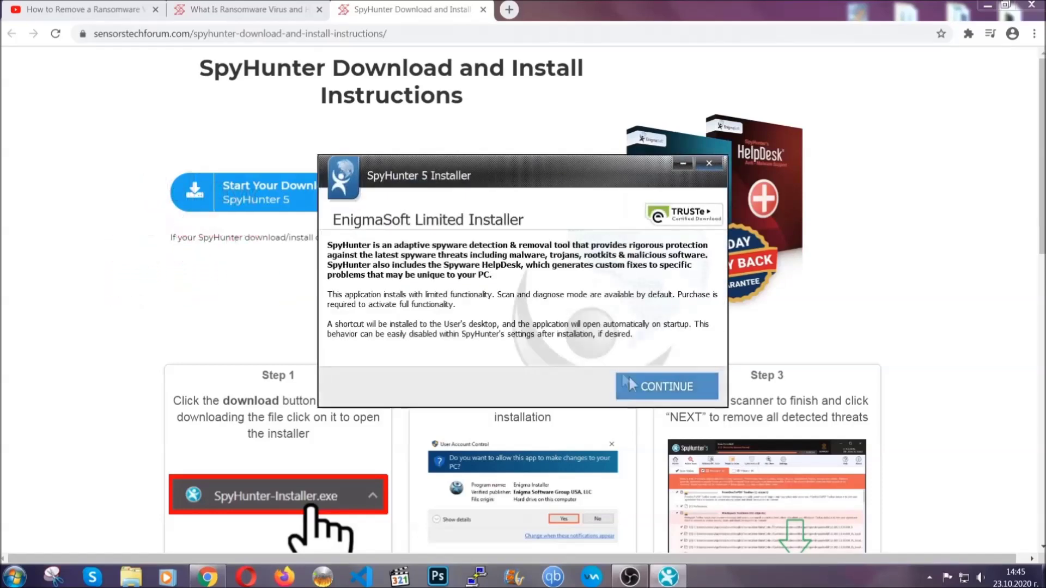
{"action": "left_click", "coordinate": [629, 384]}
{"action": "left_click", "coordinate": [600, 354]}
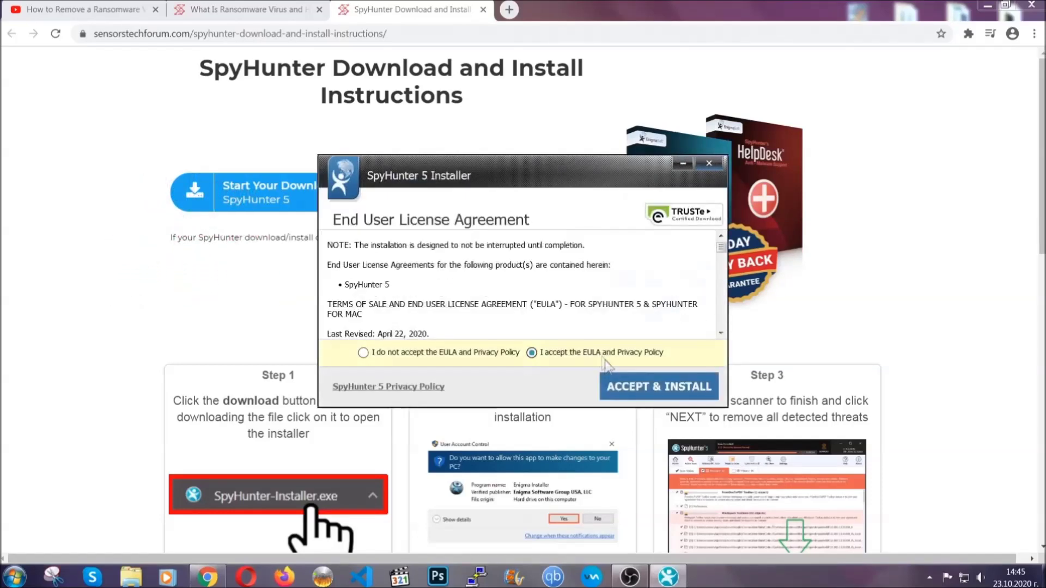
{"action": "left_click", "coordinate": [625, 386]}
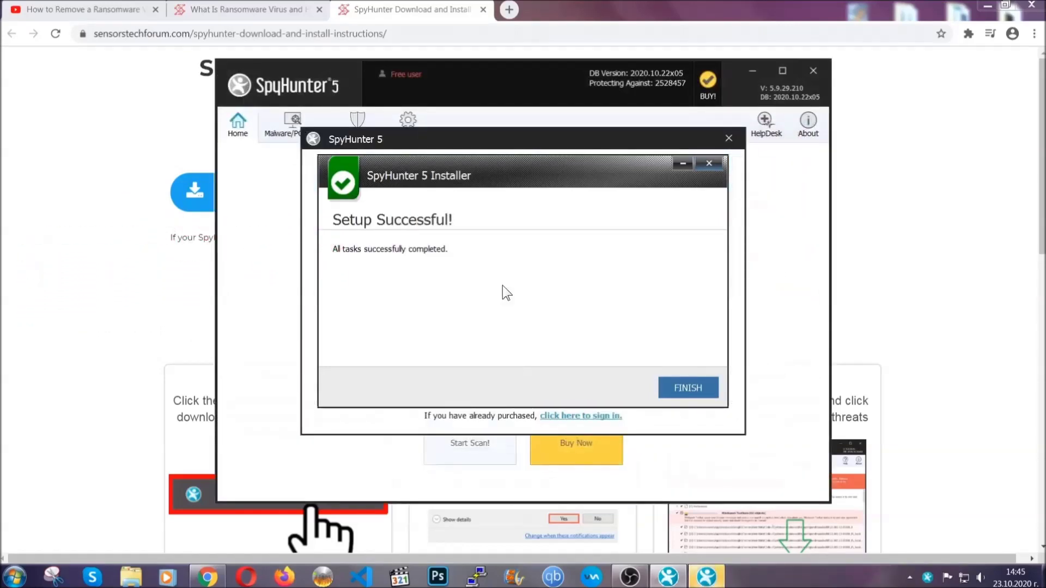
{"action": "left_click", "coordinate": [669, 390]}
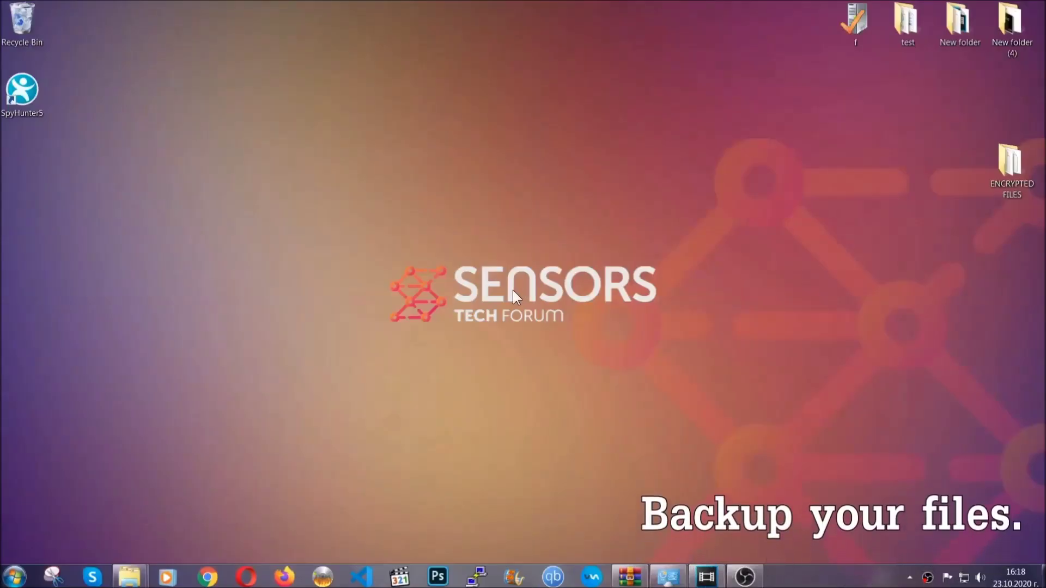
Copy all six encrypted .efji files from the ENCRYPTED FILES folder
{"action": "double_click", "coordinate": [1004, 168]}
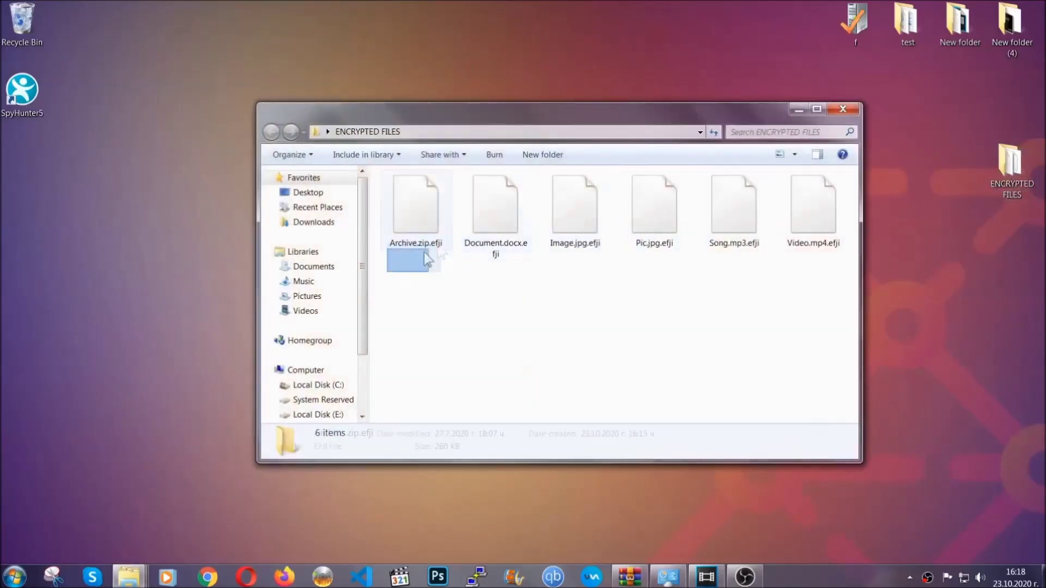
{"action": "left_click_drag", "start_coordinate": [426, 258], "coordinate": [818, 194]}
{"action": "right_click", "coordinate": [818, 194]}
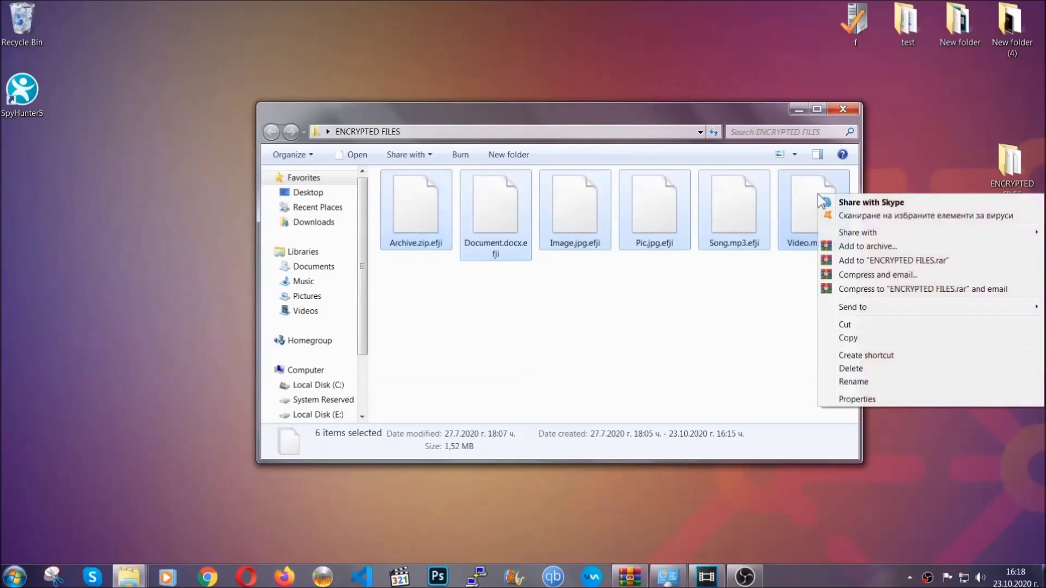
{"action": "left_click", "coordinate": [847, 339]}
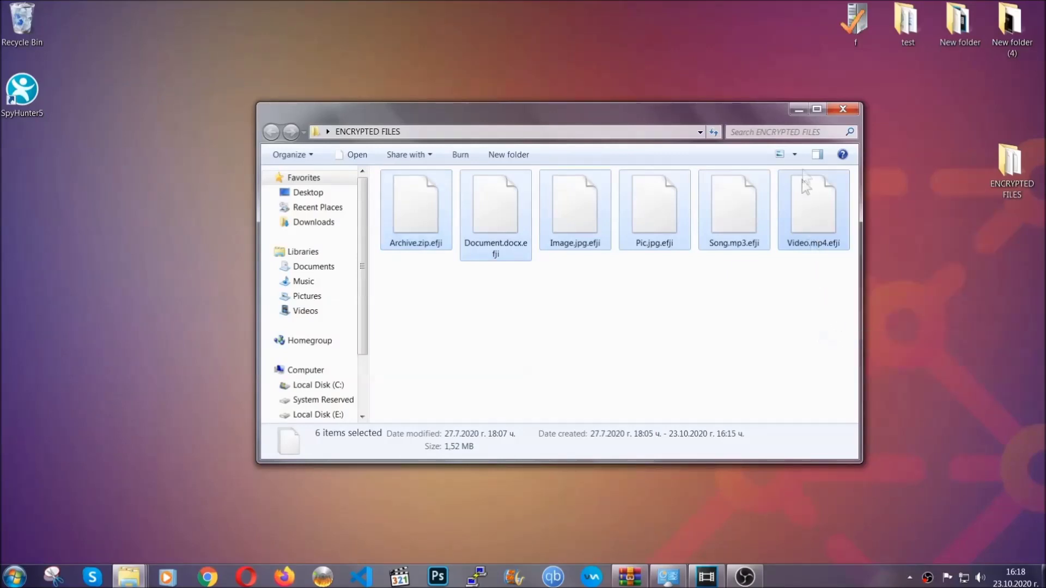
{"action": "left_click", "coordinate": [798, 109]}
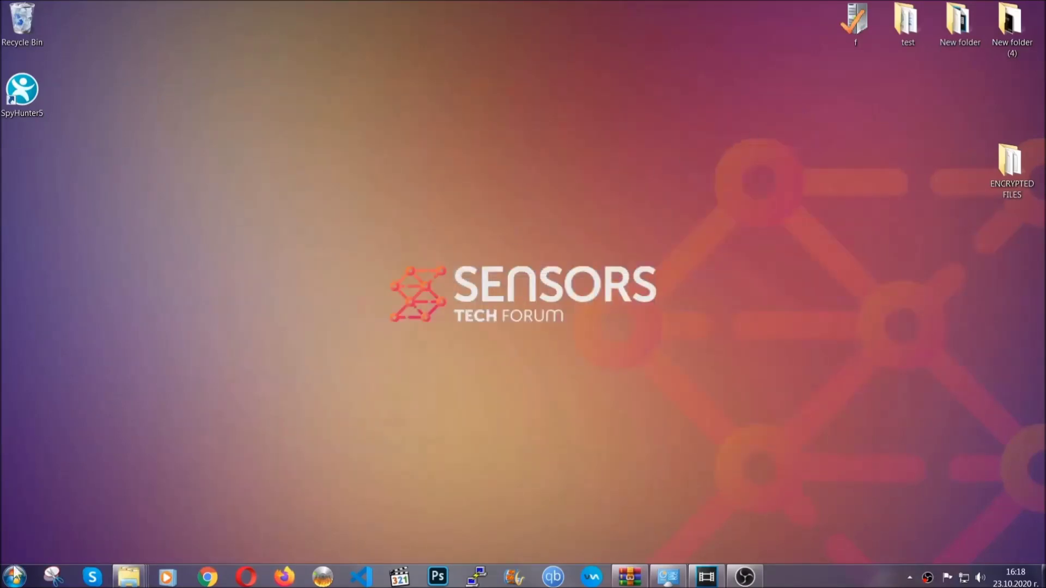
Paste the six copied files onto FLASH DRIVE (H:) and close its window
{"action": "left_click", "coordinate": [14, 577]}
{"action": "left_click", "coordinate": [199, 409]}
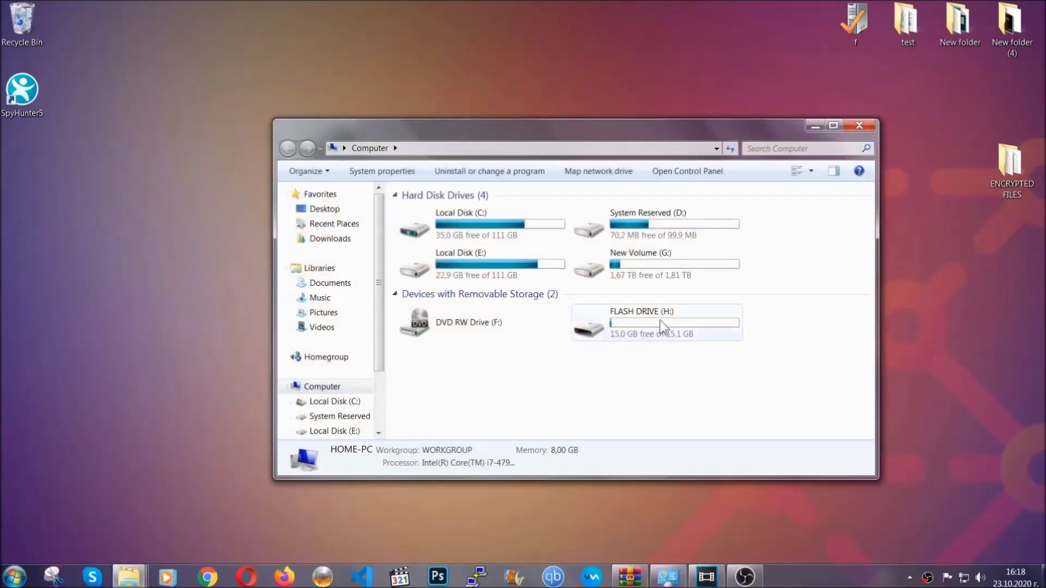
{"action": "double_click", "coordinate": [659, 320]}
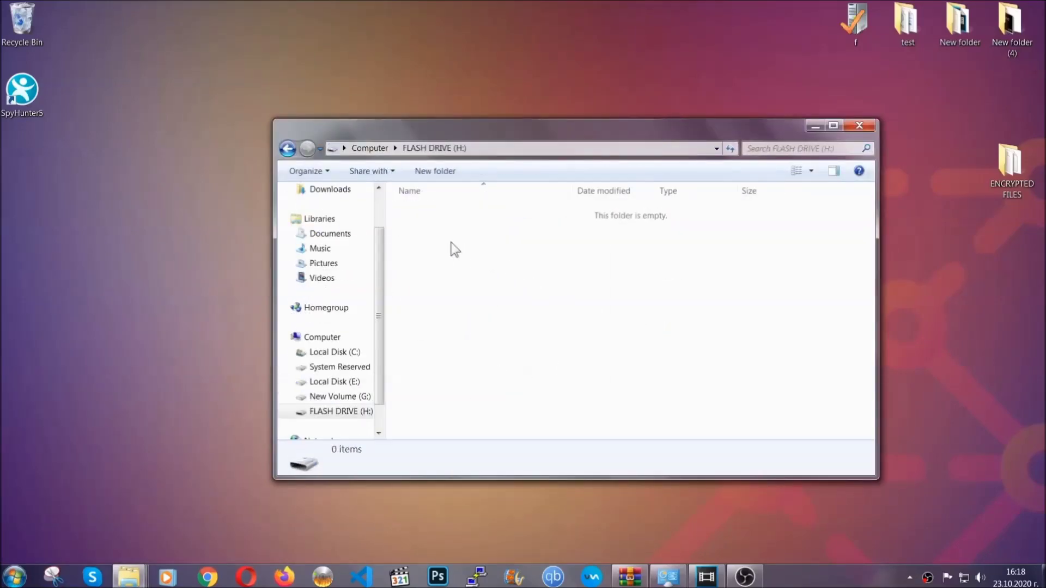
{"action": "right_click", "coordinate": [451, 243]}
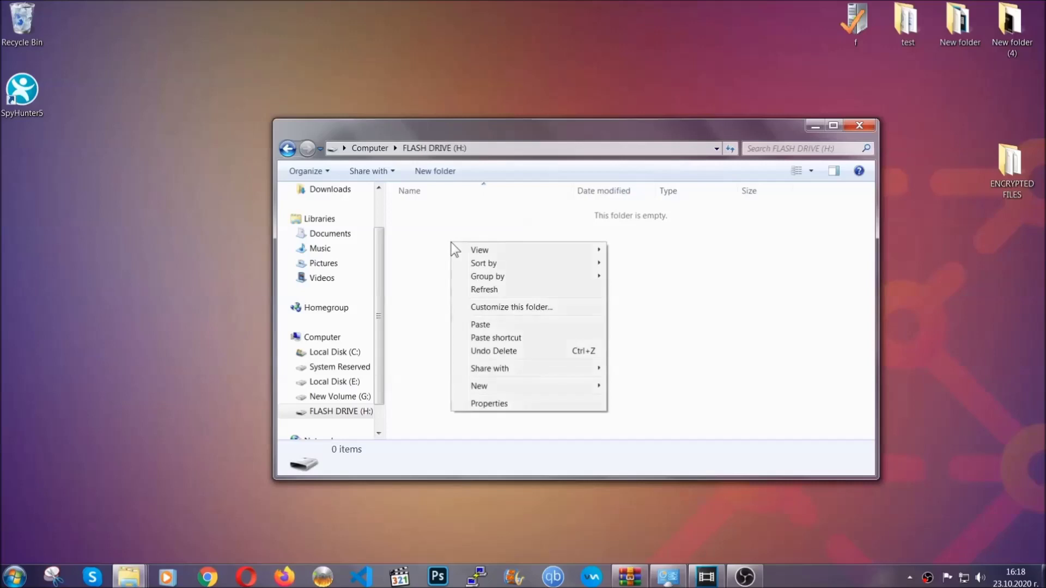
{"action": "left_click", "coordinate": [476, 326]}
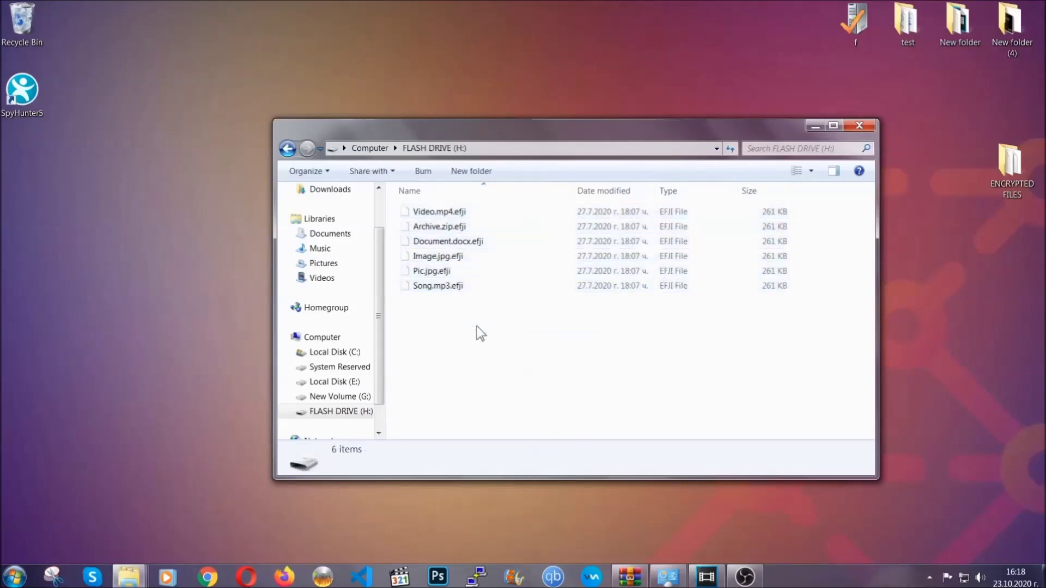
{"action": "left_click", "coordinate": [861, 127]}
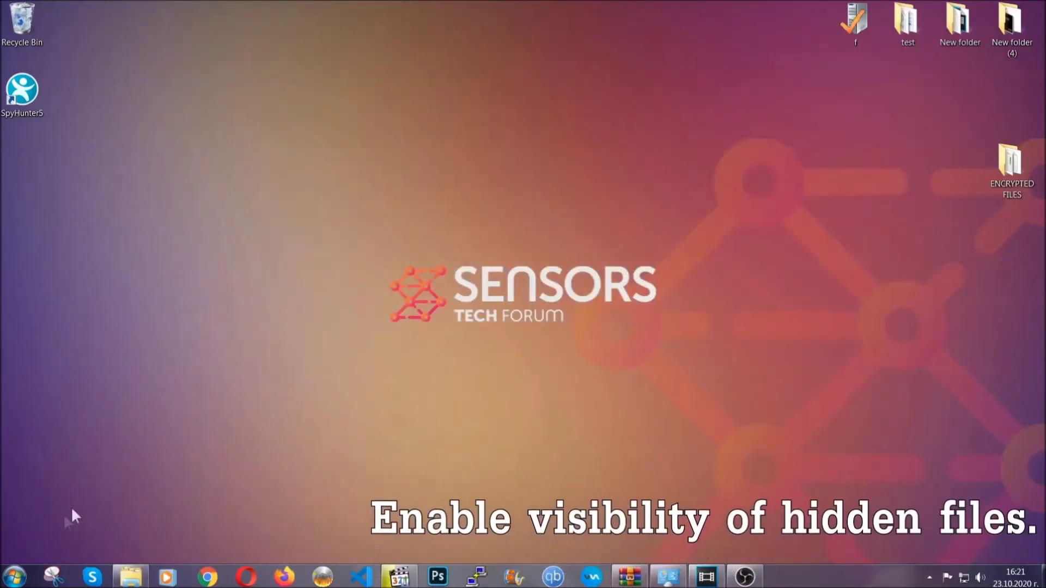
Find the hidden files setting and apply showing hidden files, folders and drives
{"action": "left_click", "coordinate": [15, 576]}
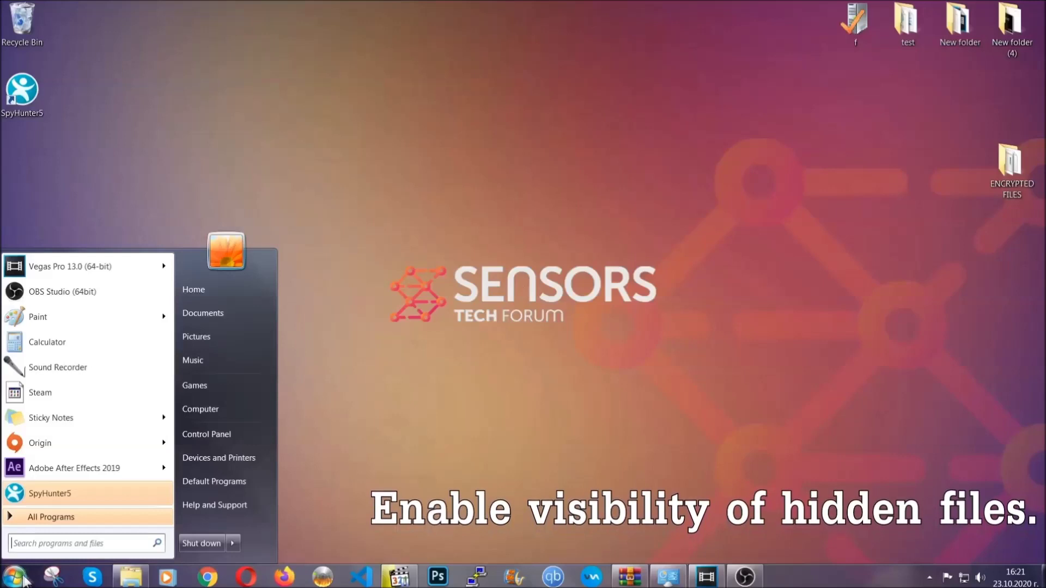
{"action": "left_click", "coordinate": [47, 539]}
{"action": "type", "text": "s"}
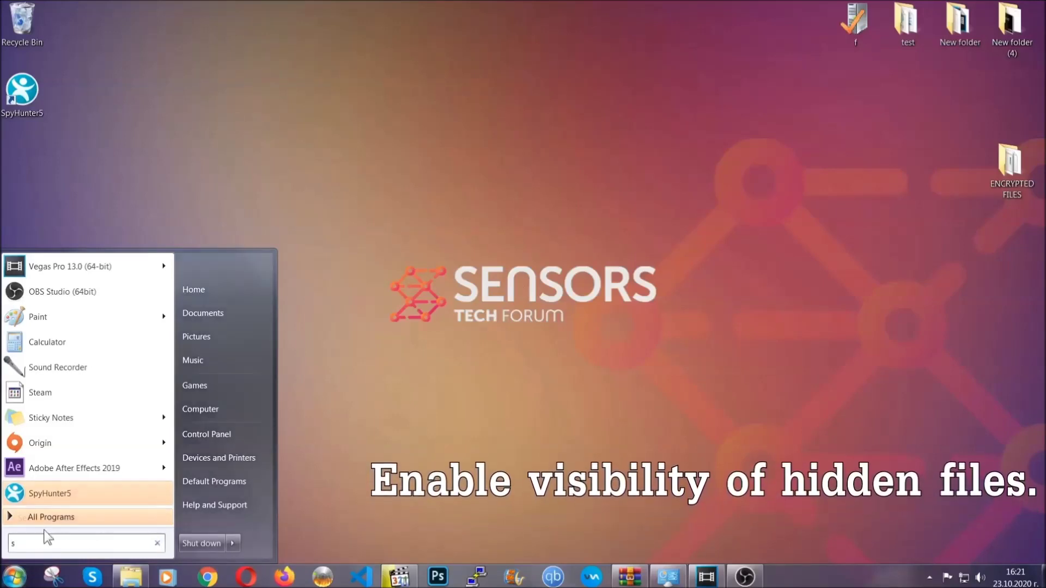
{"action": "type", "text": "howh"}
{"action": "key", "text": "BackSpace"}
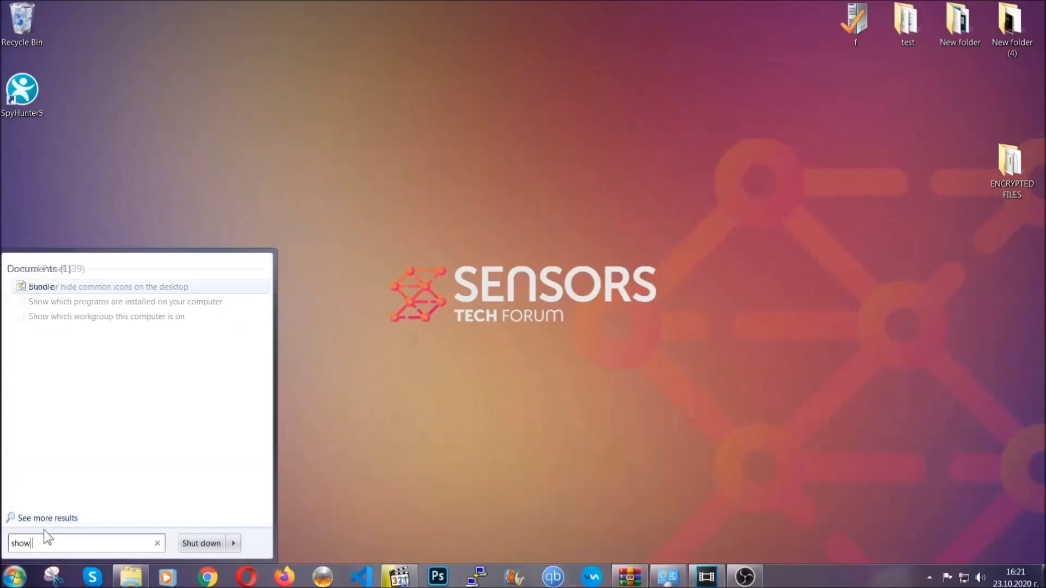
{"action": "type", "text": " hidden files"}
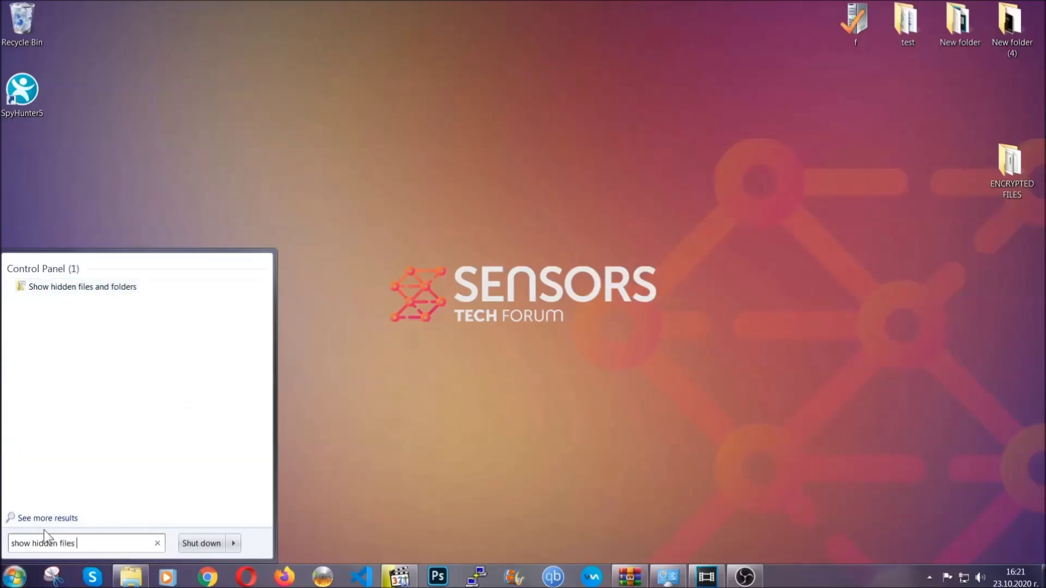
{"action": "type", "text": " and folders"}
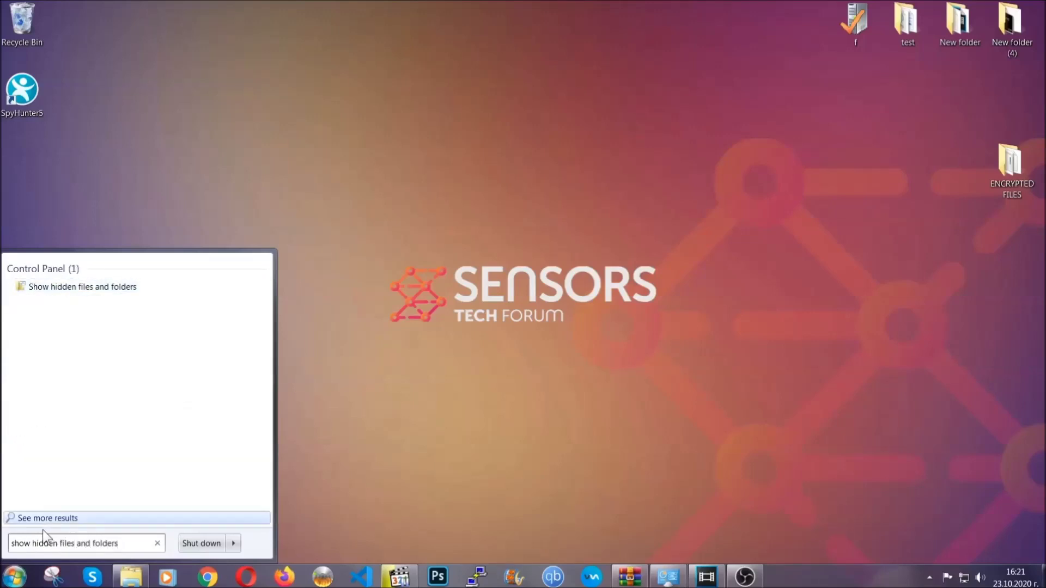
{"action": "left_click", "coordinate": [123, 288]}
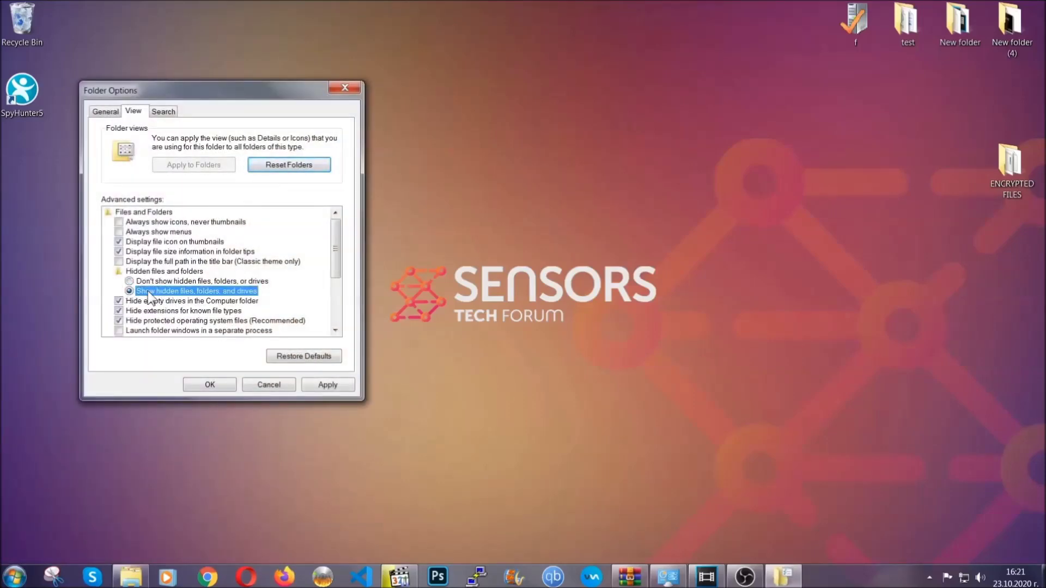
{"action": "left_click", "coordinate": [324, 389]}
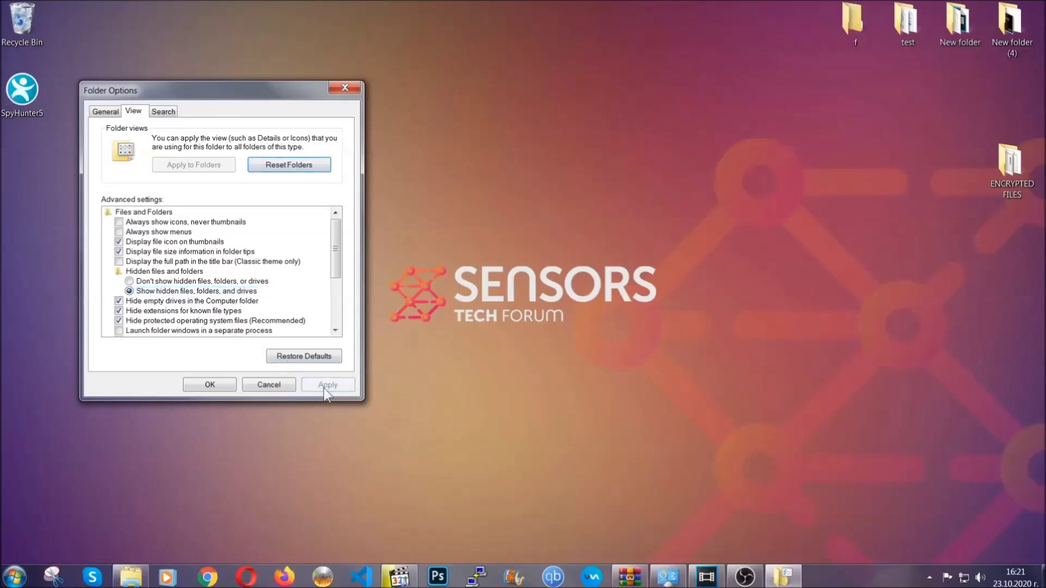
{"action": "left_click", "coordinate": [207, 386]}
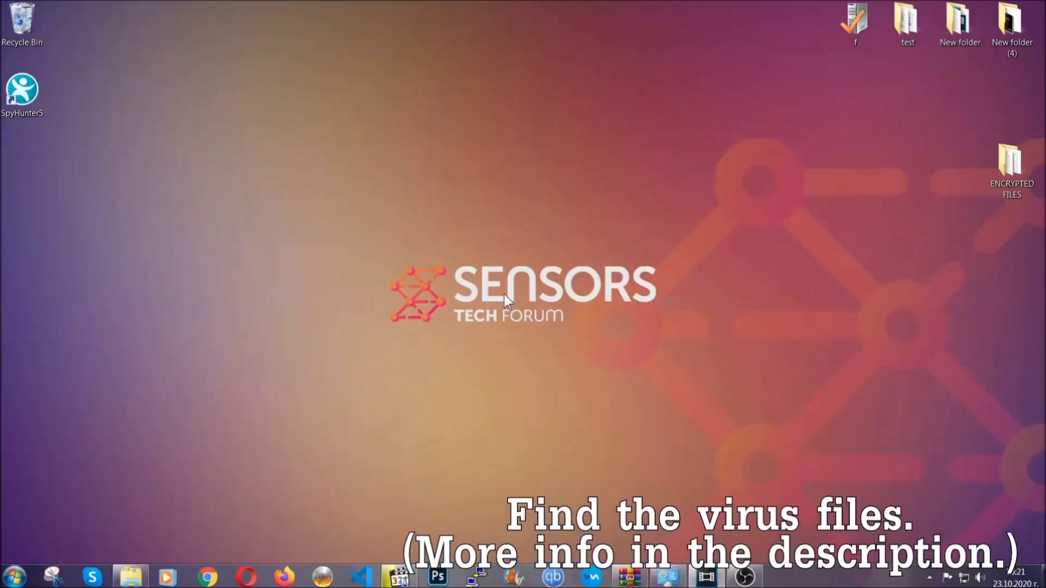
{"action": "left_click", "coordinate": [14, 576]}
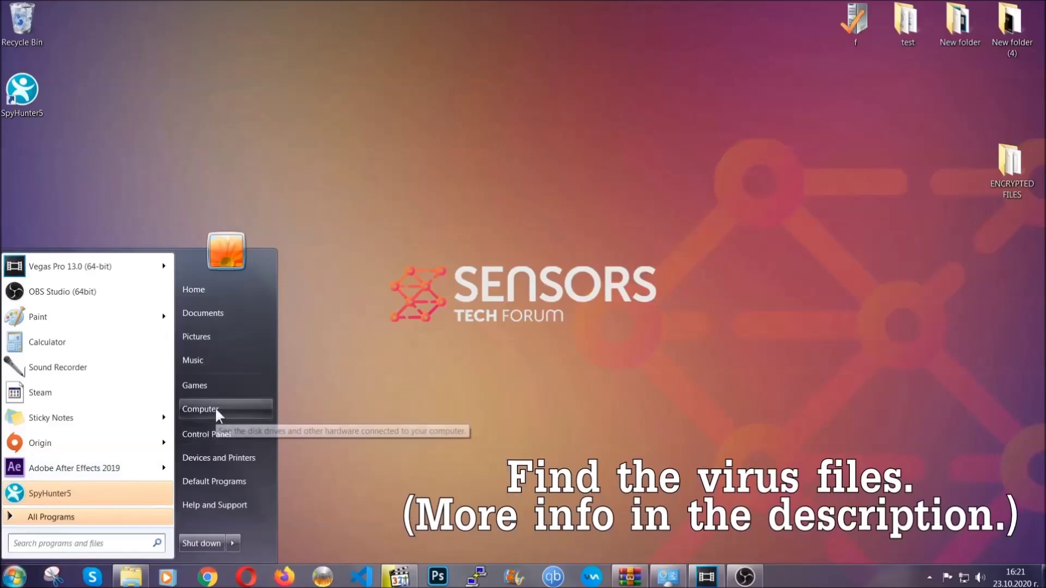
Search Computer for the EXAMPLE VIRUS NAME executable and delete it to the Recycle Bin
{"action": "left_click", "coordinate": [215, 407]}
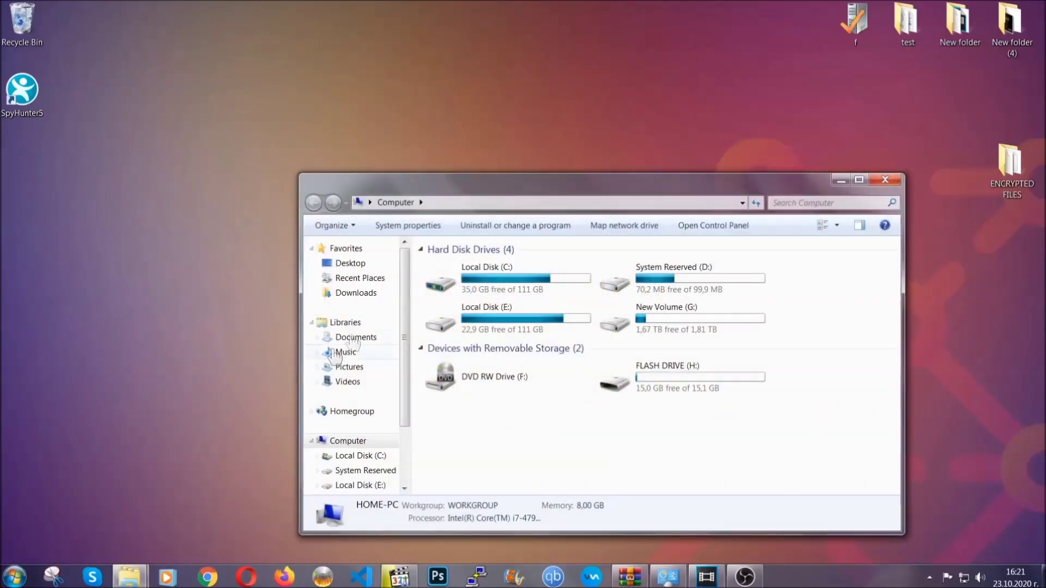
{"action": "left_click_drag", "start_coordinate": [569, 192], "coordinate": [501, 146]}
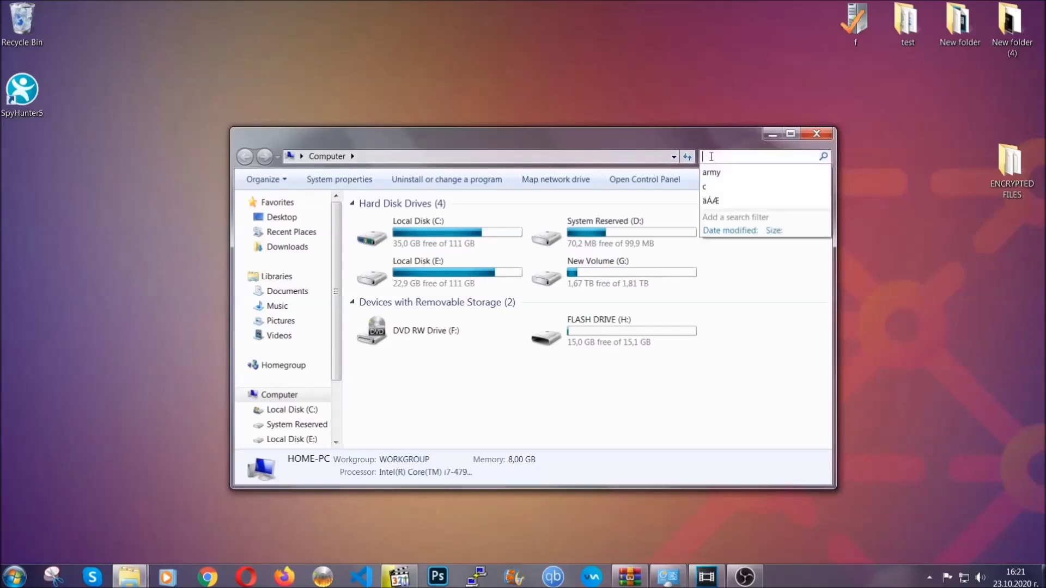
{"action": "left_click", "coordinate": [766, 156]}
{"action": "type", "text": "file"}
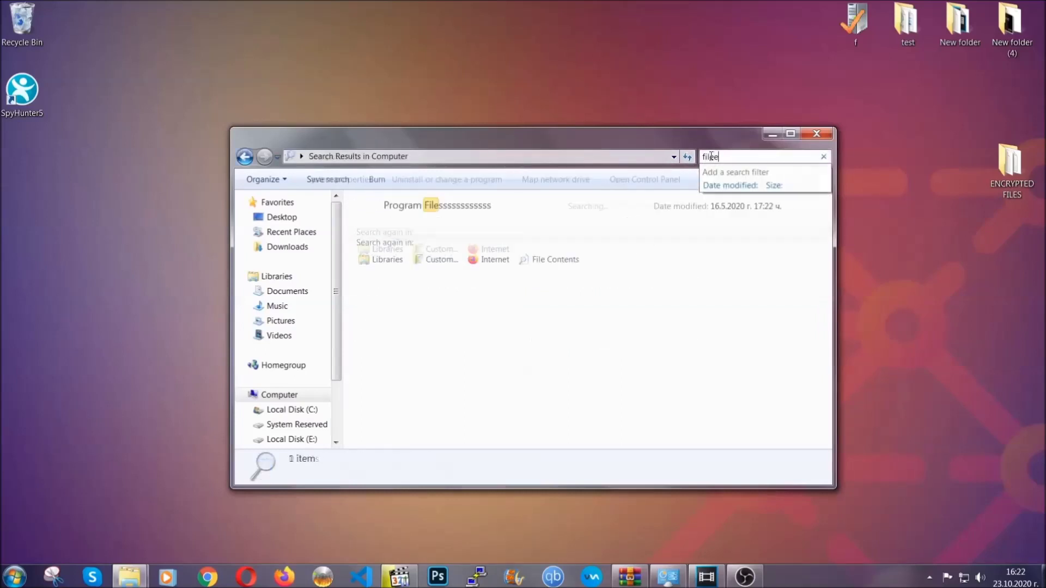
{"action": "type", "text": "extension"}
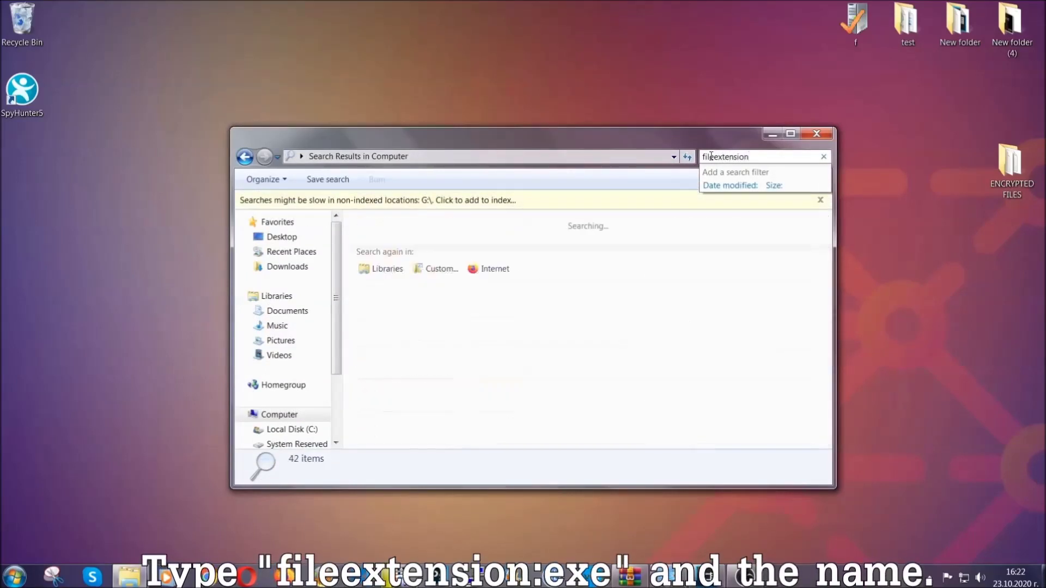
{"action": "type", "text": ":exe E"}
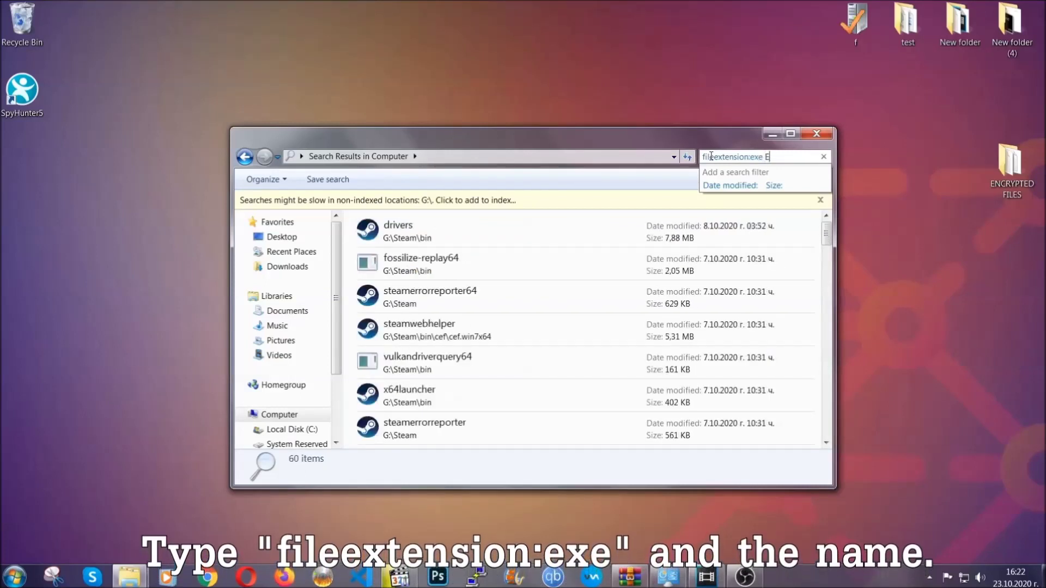
{"action": "type", "text": "xampl"}
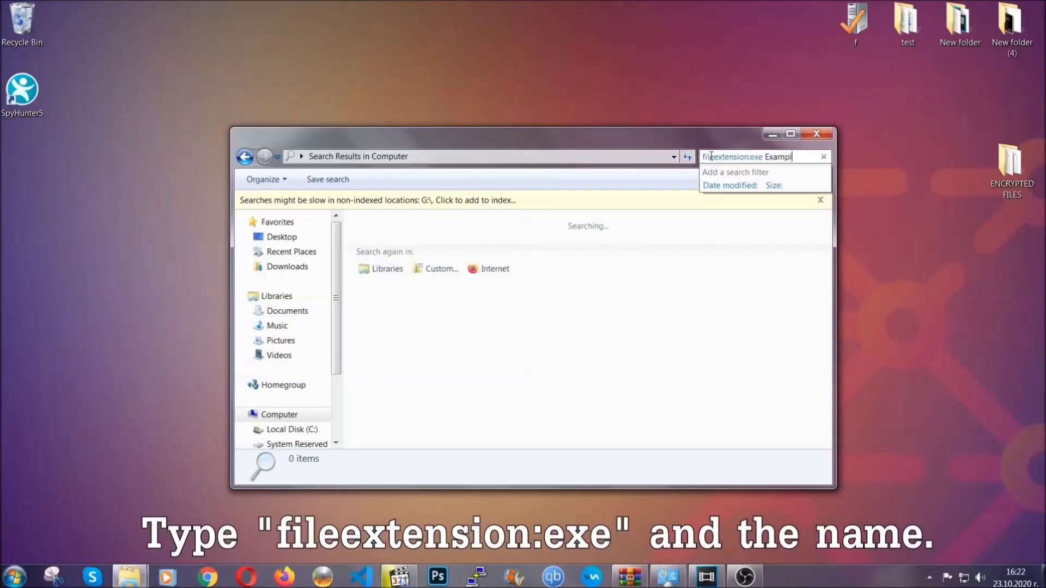
{"action": "type", "text": "e Virus Name"}
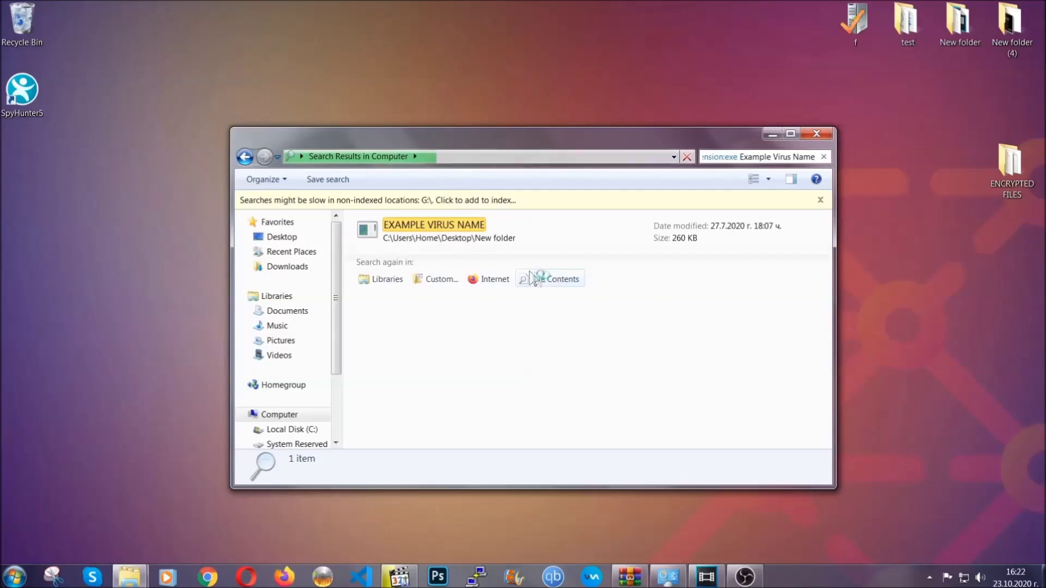
{"action": "left_click", "coordinate": [457, 222]}
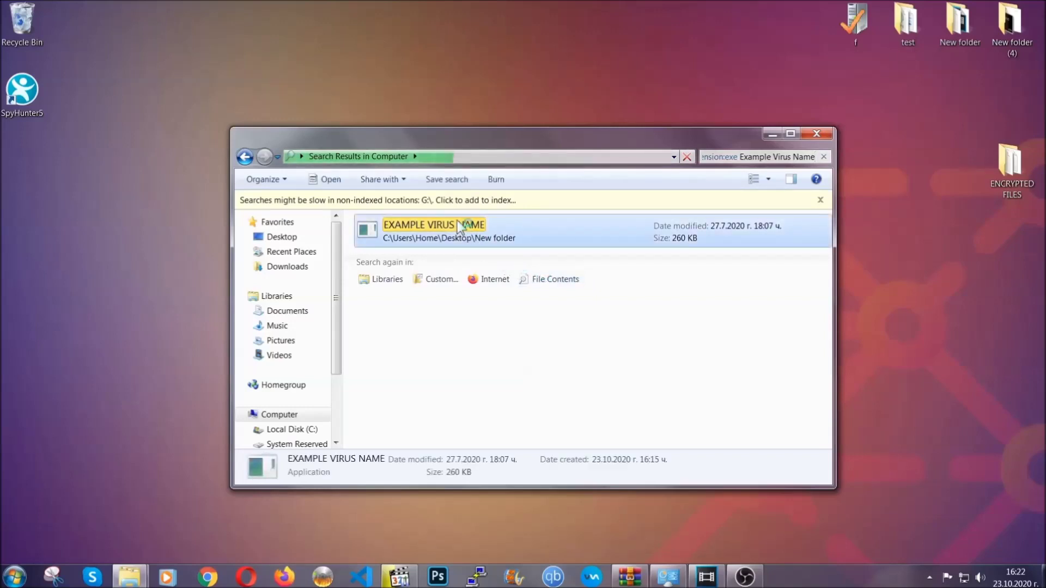
{"action": "right_click", "coordinate": [459, 225]}
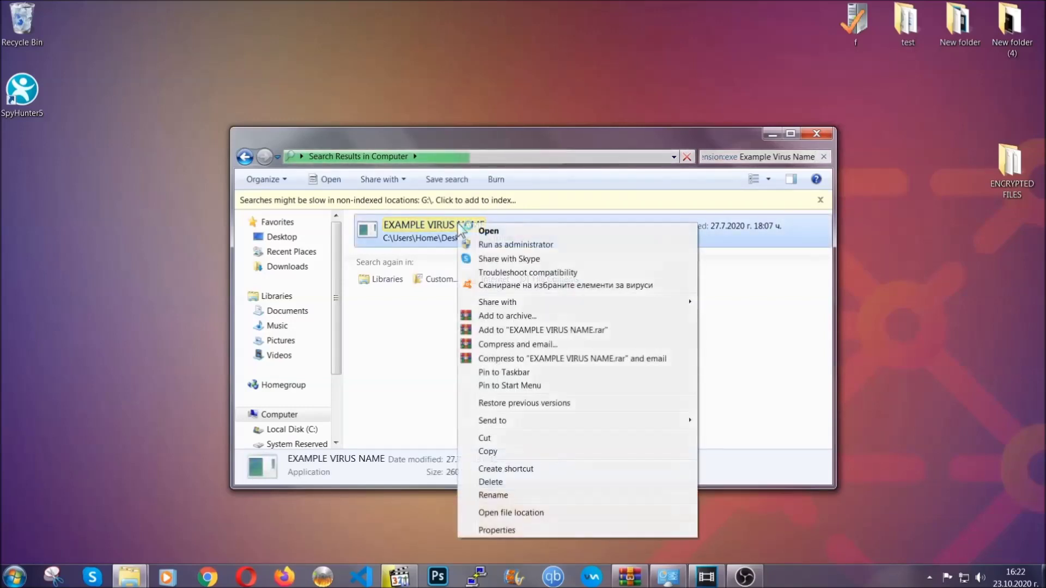
{"action": "left_click", "coordinate": [505, 482]}
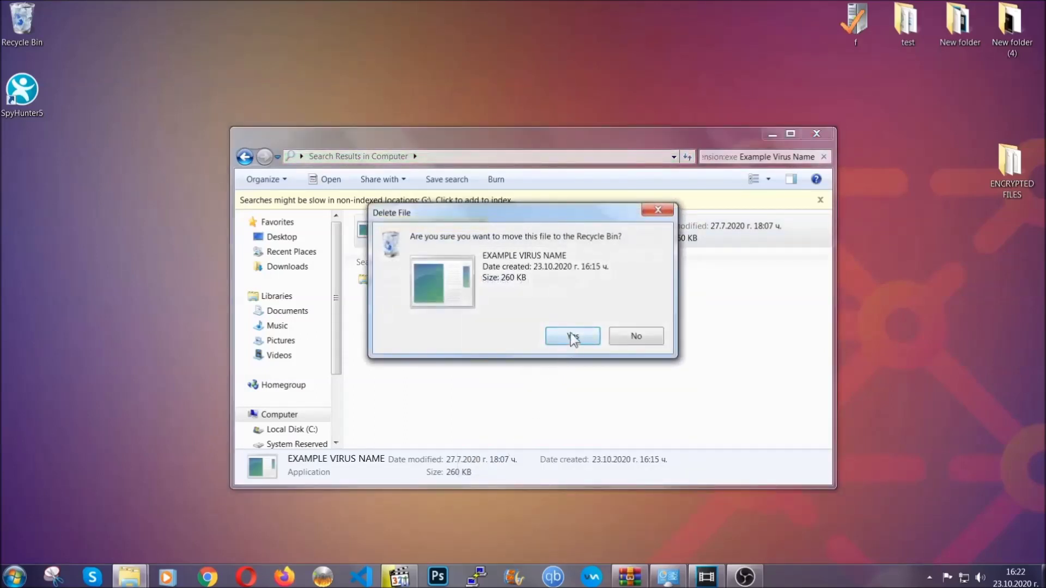
{"action": "left_click", "coordinate": [572, 338]}
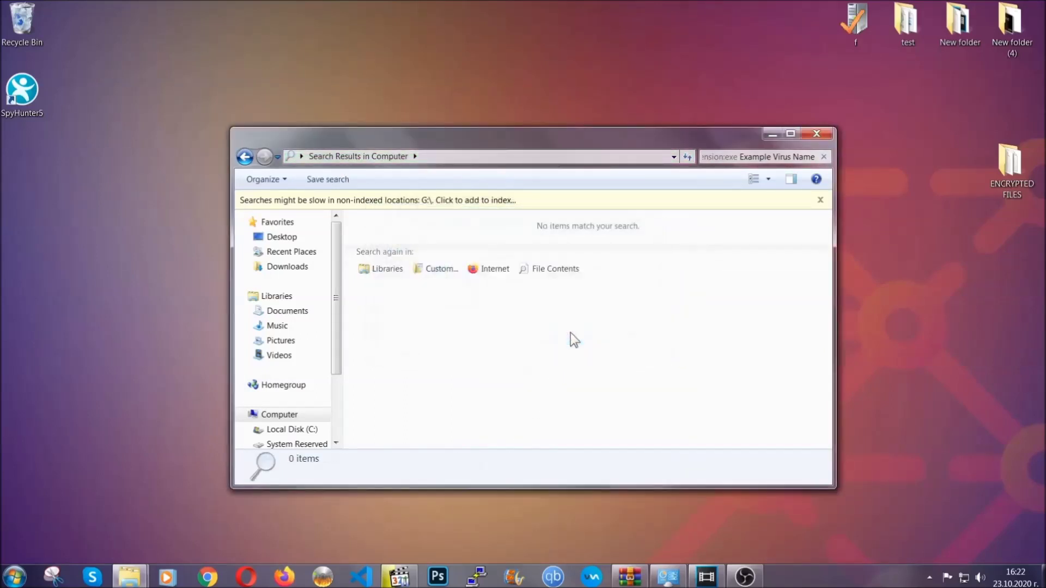
{"action": "left_click", "coordinate": [818, 133]}
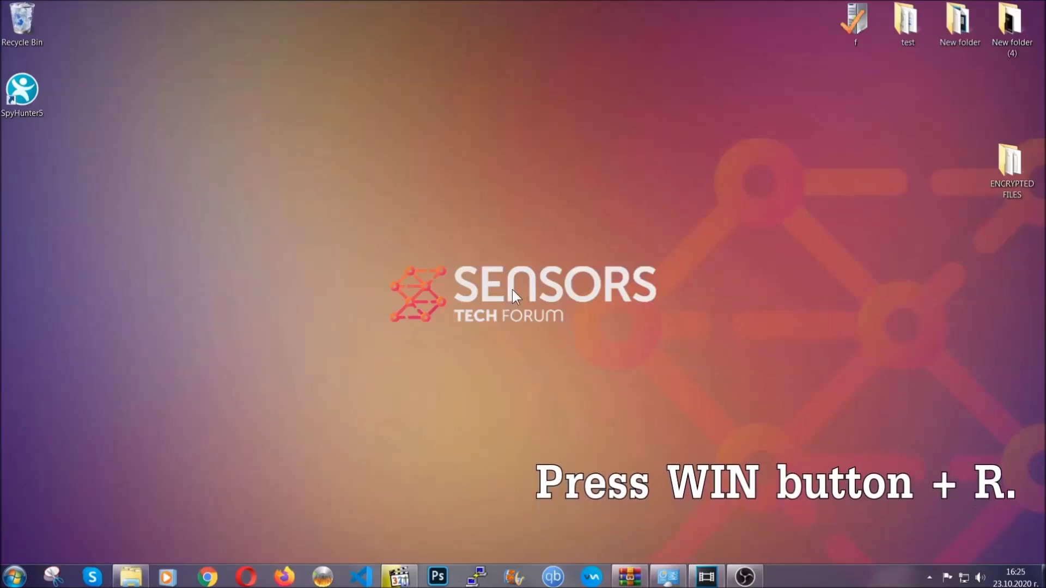
Replace the old cmd entry in Win+R with REGEDIT and run it
{"action": "key", "text": "super+r"}
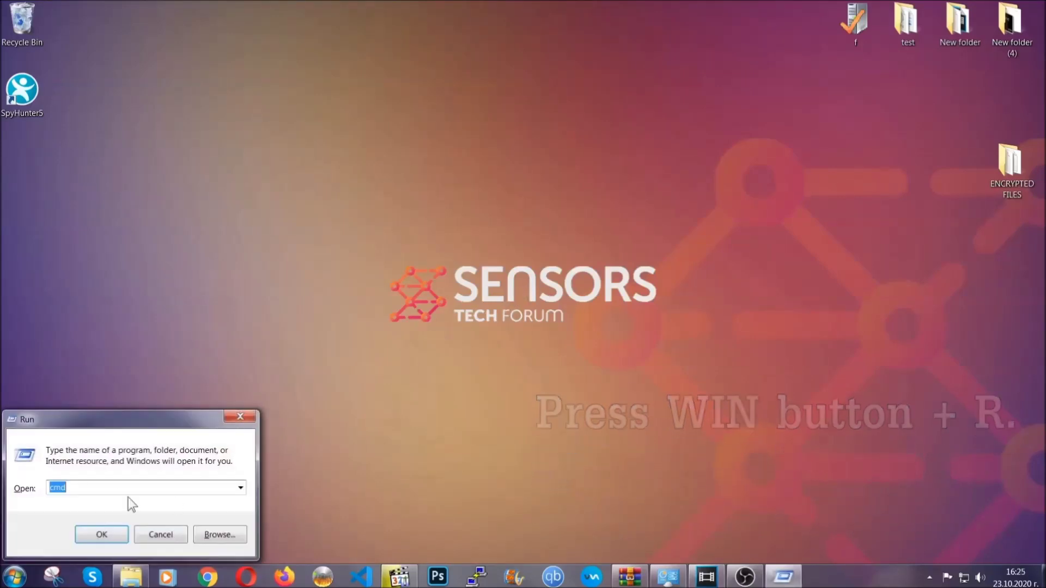
{"action": "left_click", "coordinate": [98, 495]}
{"action": "key", "text": "BackSpace"}
{"action": "key", "text": "BackSpace"}
{"action": "key", "text": "BackSpace"}
{"action": "type", "text": "REGEDIT"}
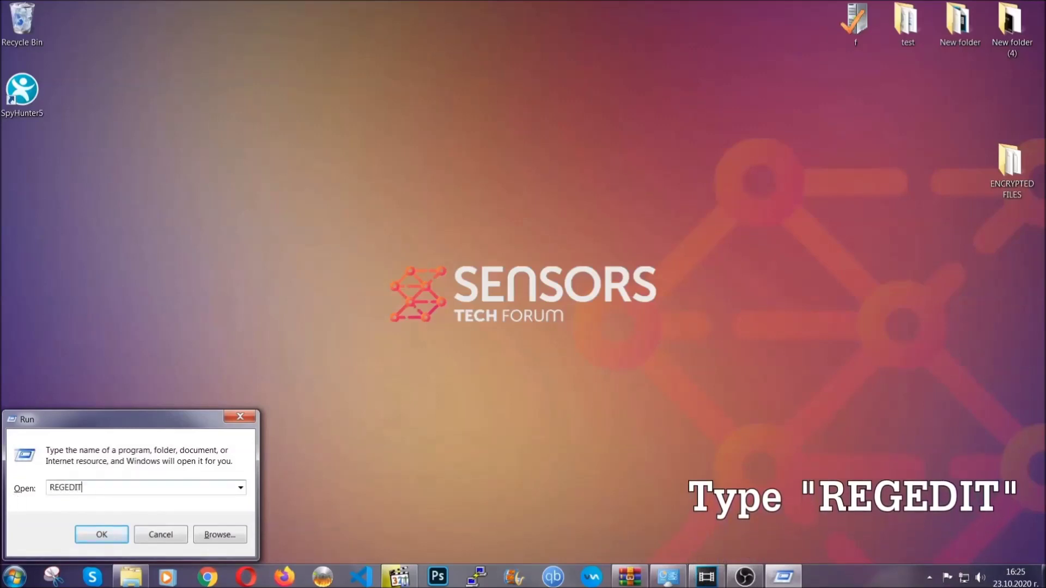
{"action": "left_click", "coordinate": [90, 533]}
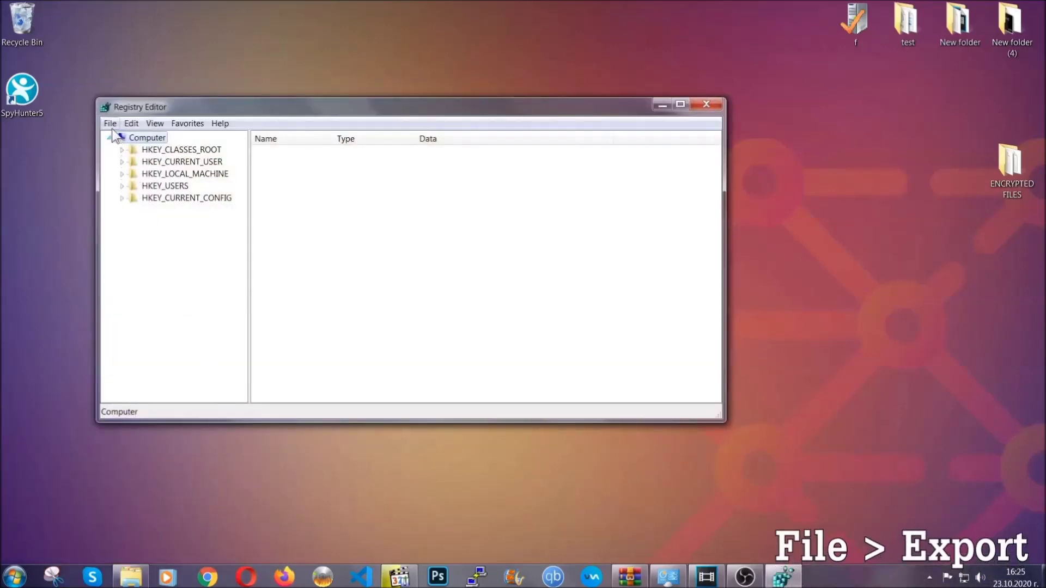
Export the whole registry (range All) as BACKUP.reg to the Desktop
{"action": "left_click", "coordinate": [111, 125]}
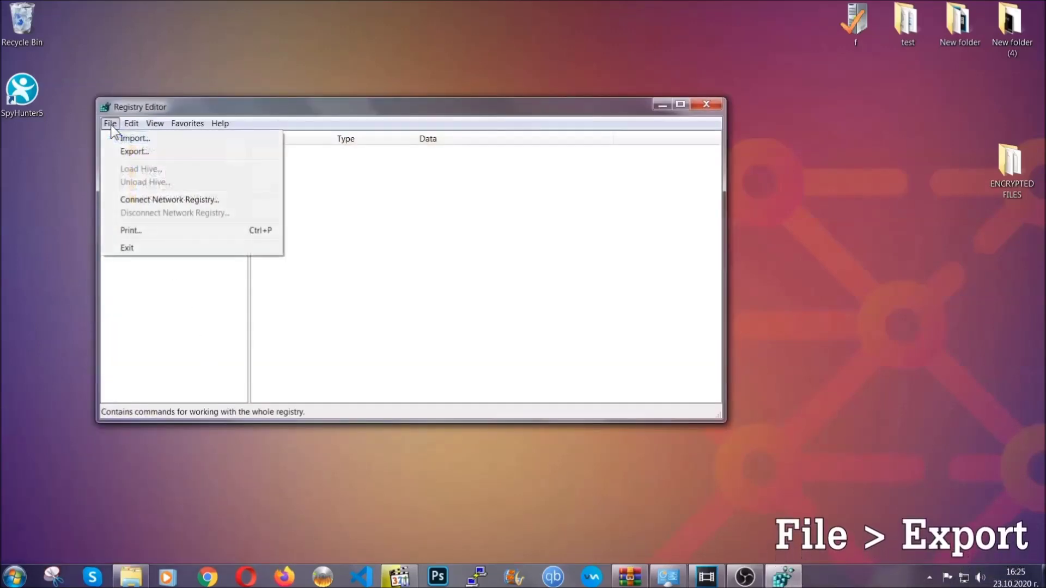
{"action": "left_click", "coordinate": [136, 150]}
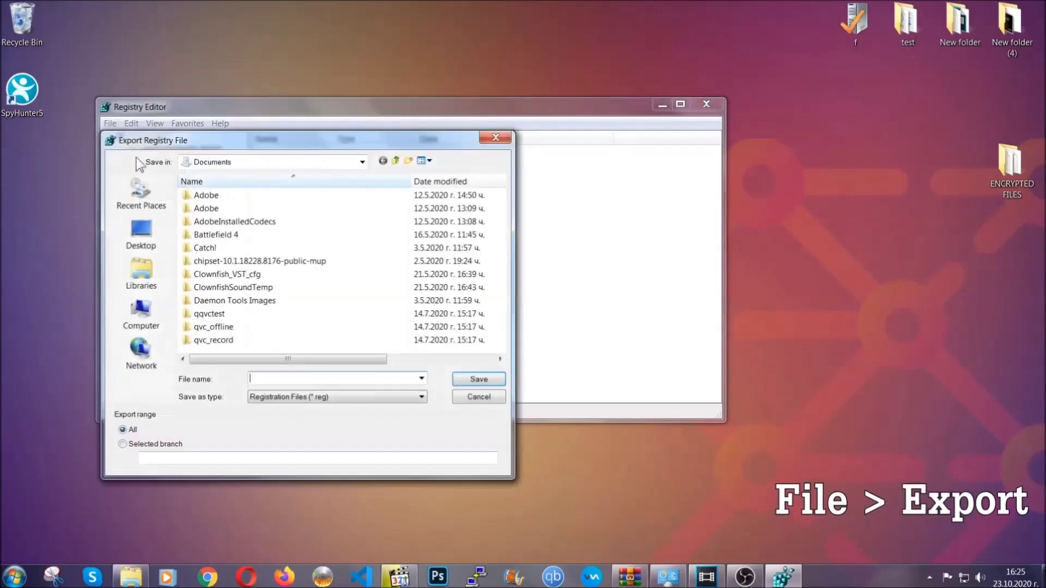
{"action": "left_click", "coordinate": [135, 231]}
{"action": "type", "text": "BACKUP"}
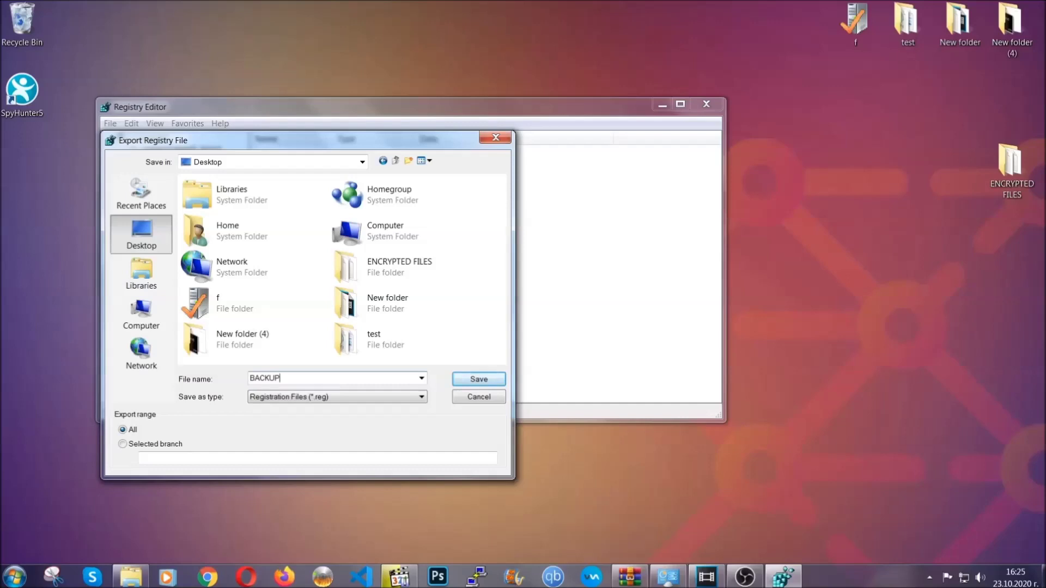
{"action": "left_click", "coordinate": [471, 381]}
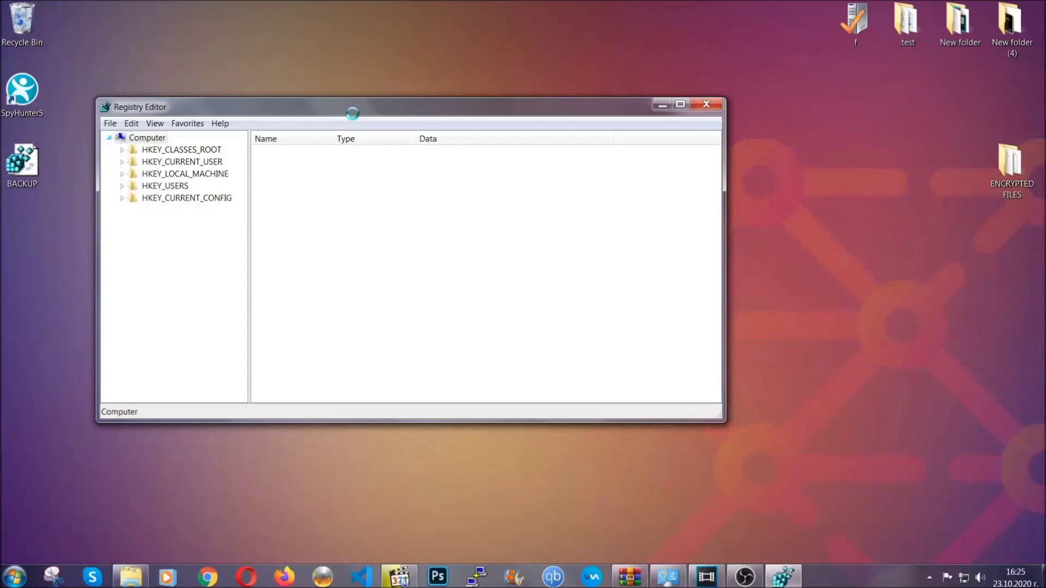
{"action": "left_click_drag", "start_coordinate": [353, 115], "coordinate": [457, 147]}
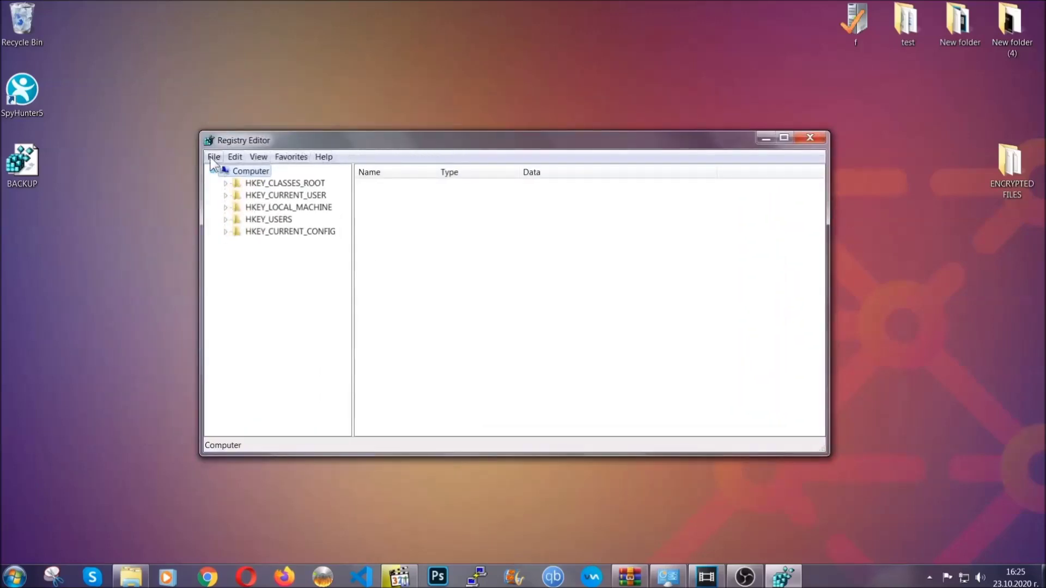
Search the registry for RunOnce and select the Run key listing THE VIRUS
{"action": "left_click", "coordinate": [213, 158]}
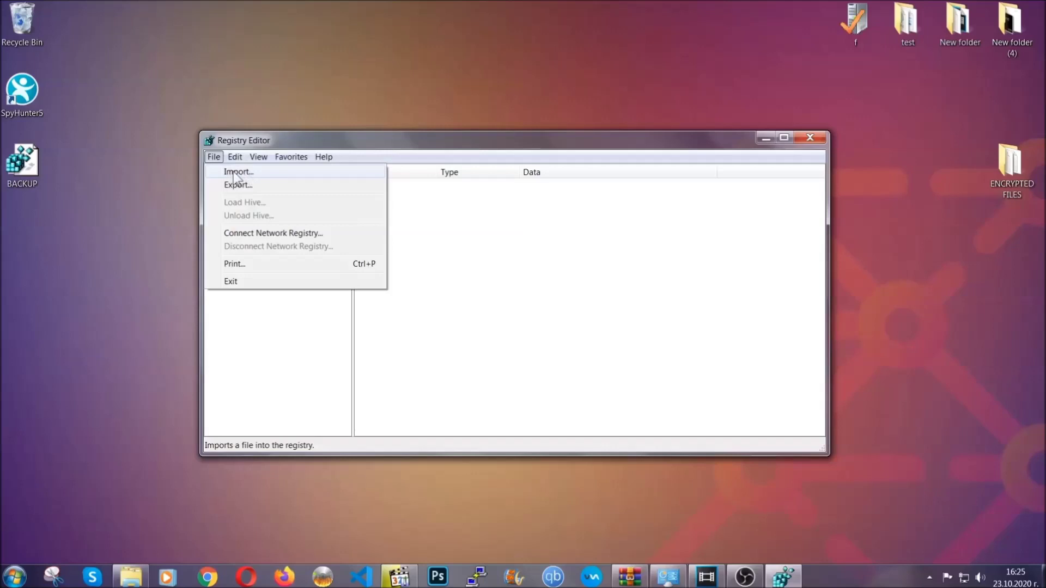
{"action": "left_click", "coordinate": [214, 157]}
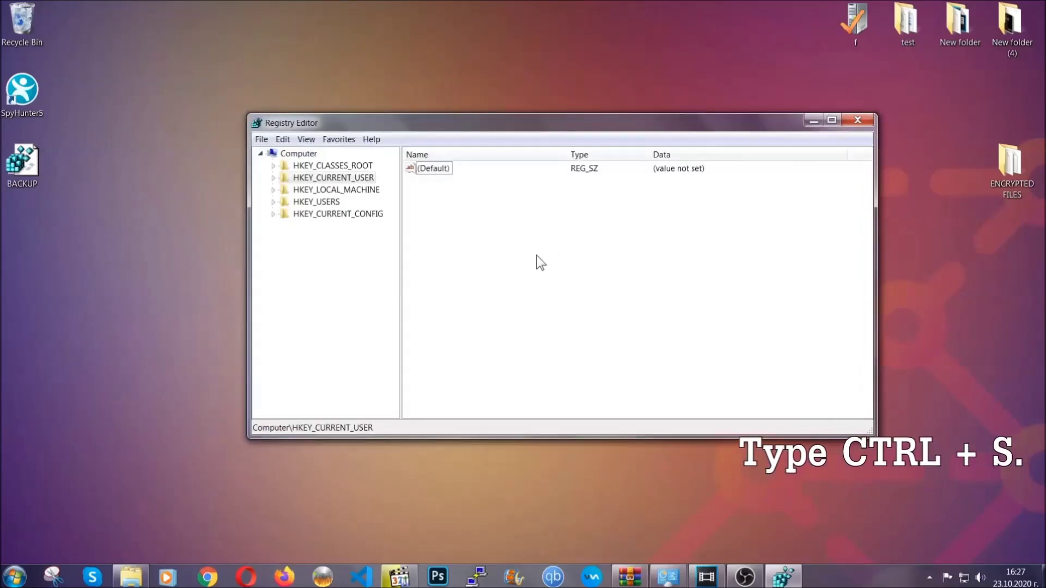
{"action": "key", "text": "ctrl+f"}
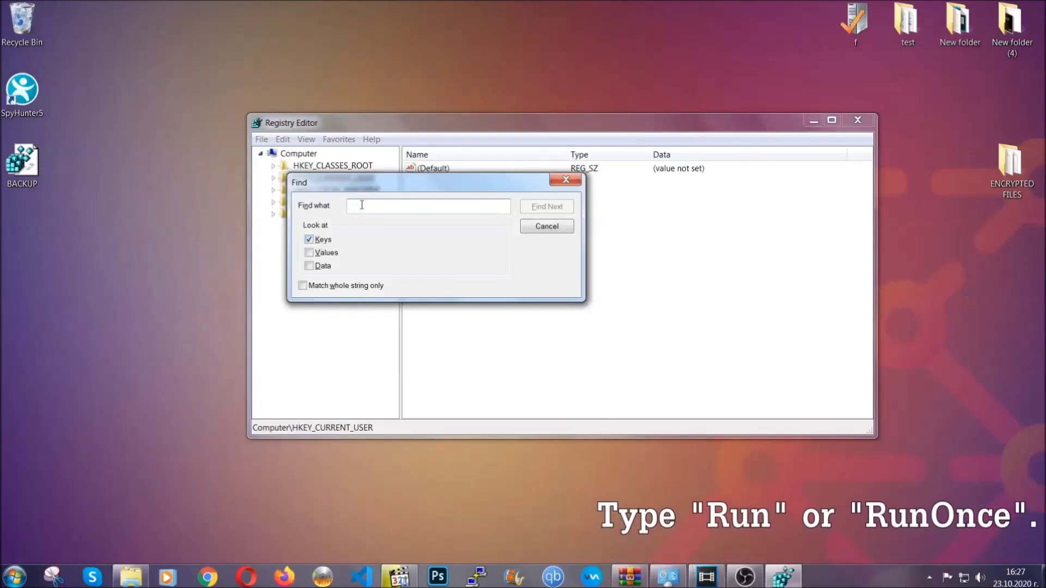
{"action": "type", "text": "RunO"}
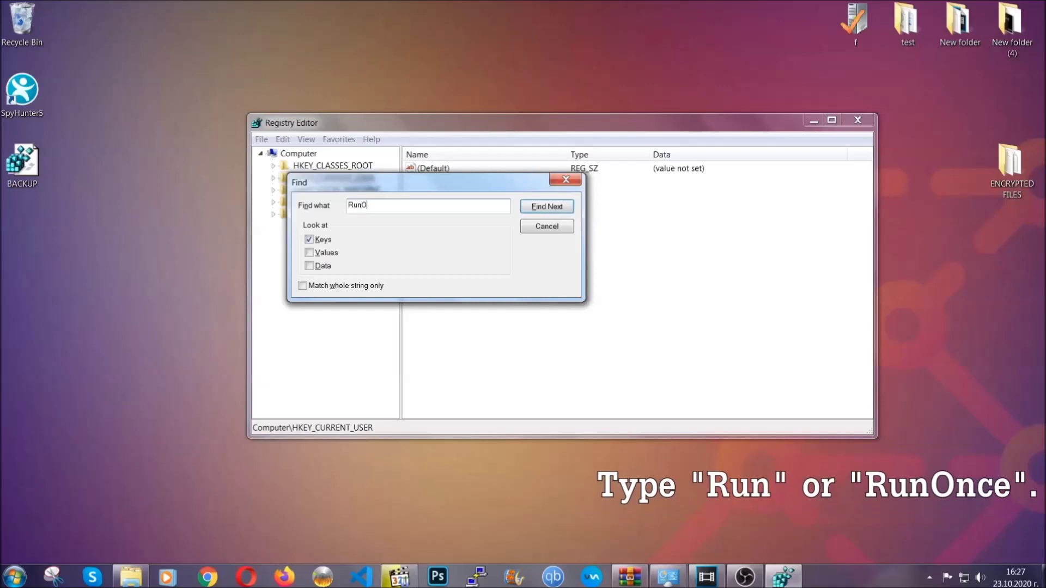
{"action": "type", "text": "nce"}
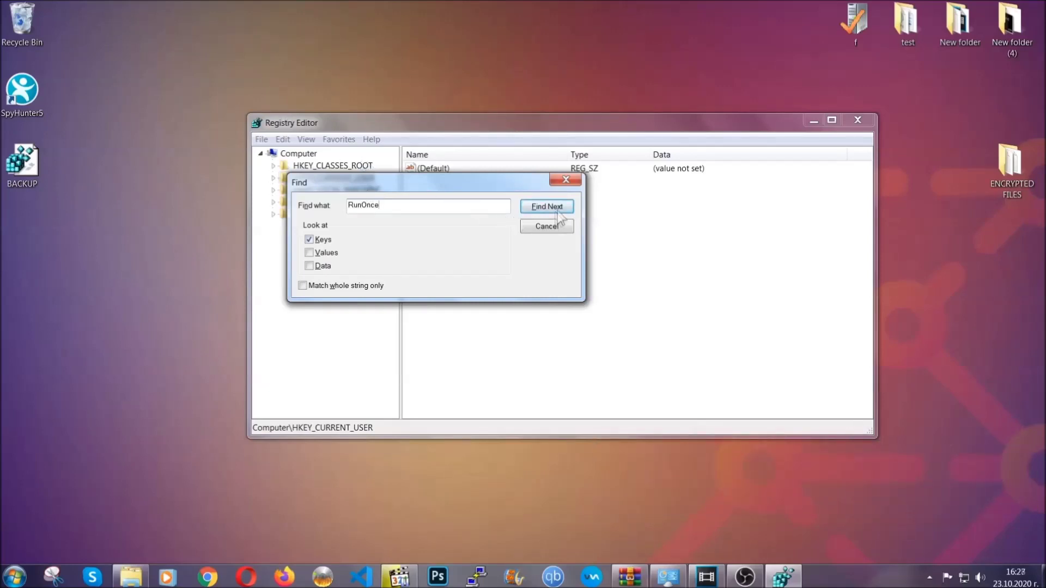
{"action": "left_click", "coordinate": [560, 211]}
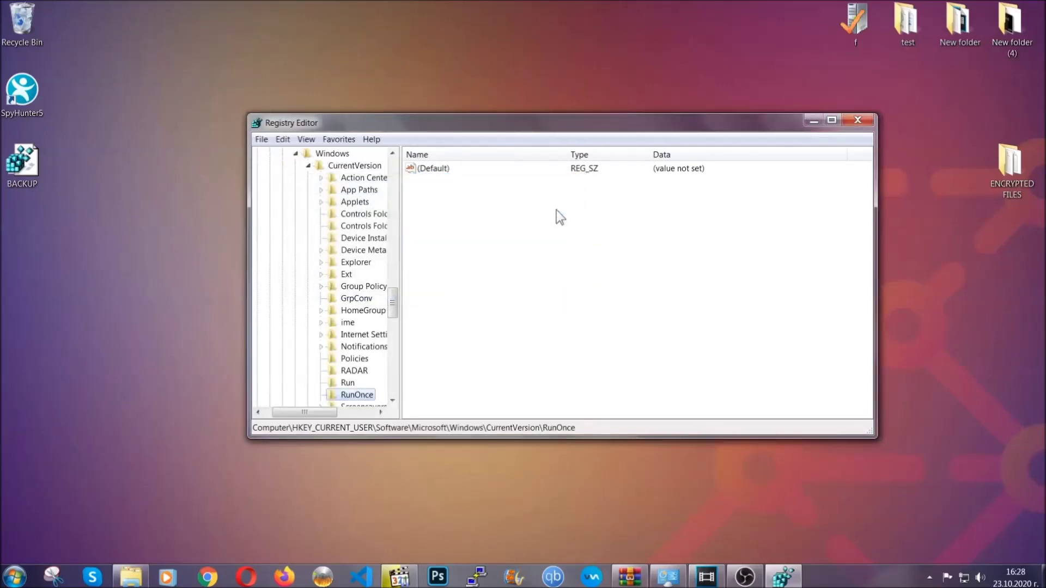
{"action": "left_click_drag", "start_coordinate": [397, 299], "coordinate": [393, 313]}
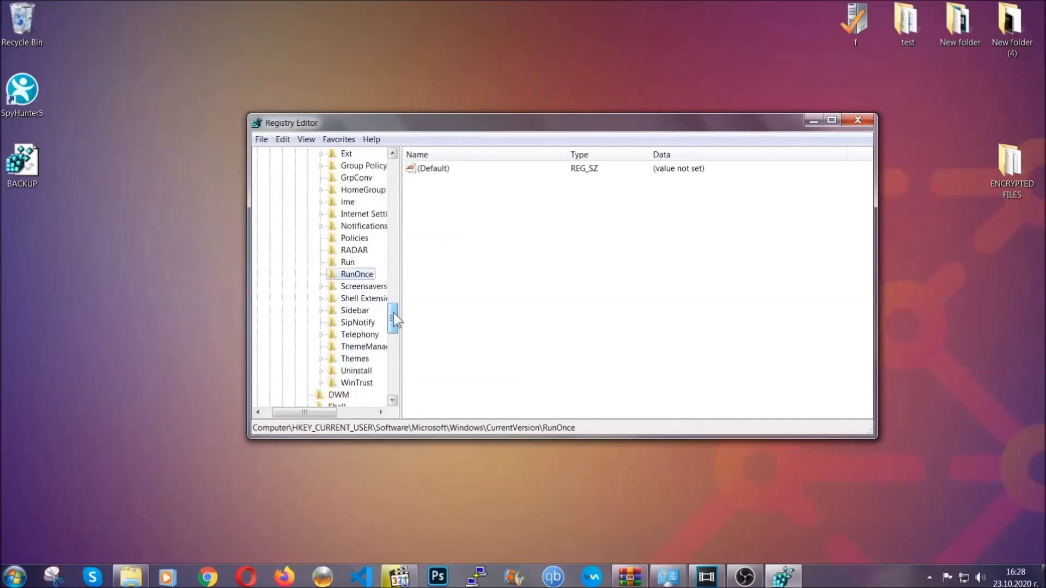
{"action": "left_click", "coordinate": [347, 262]}
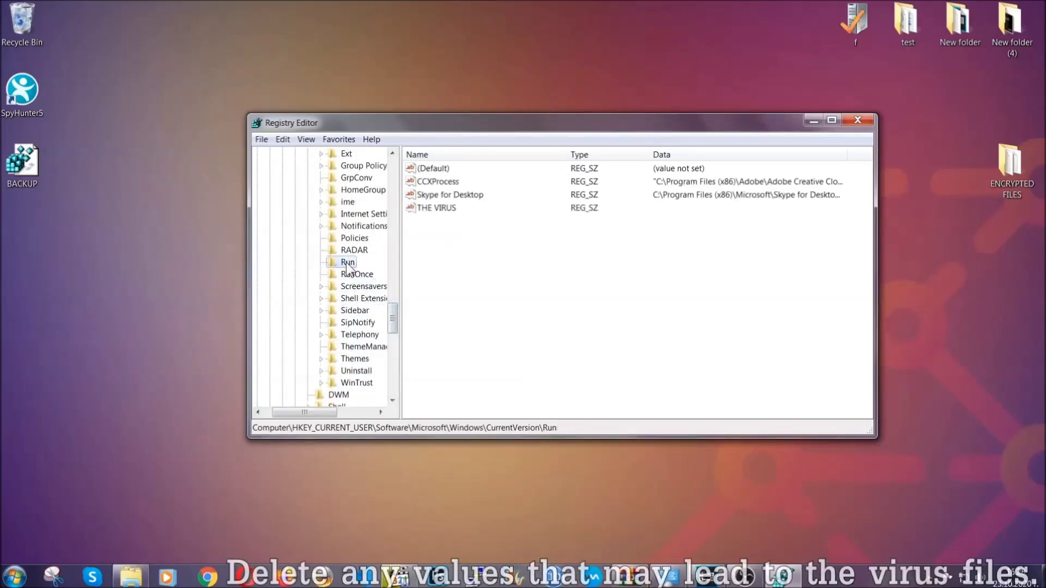
Delete the THE VIRUS value from the Run key, confirming the deletion
{"action": "left_click", "coordinate": [429, 210]}
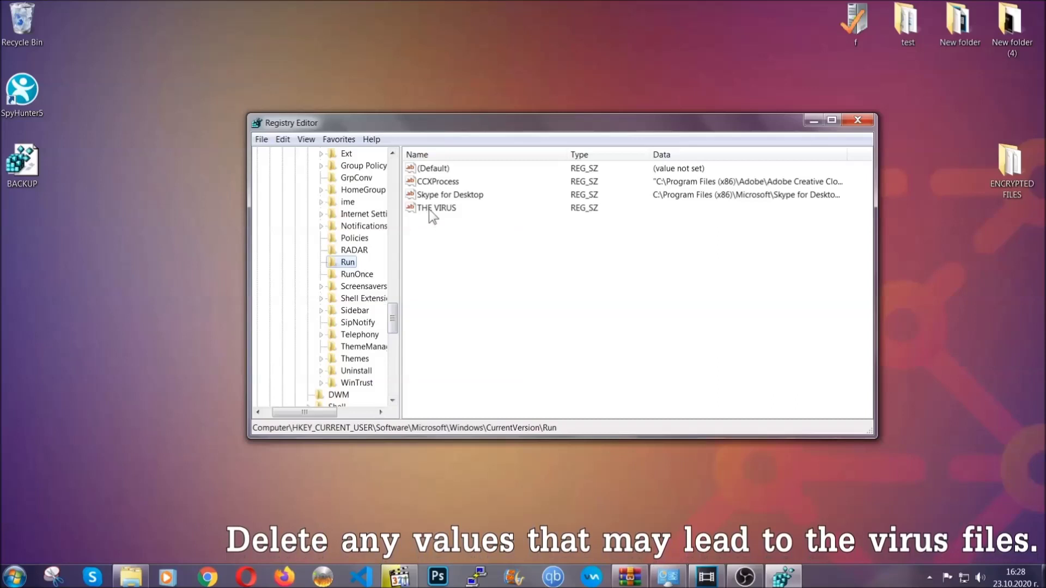
{"action": "right_click", "coordinate": [429, 209]}
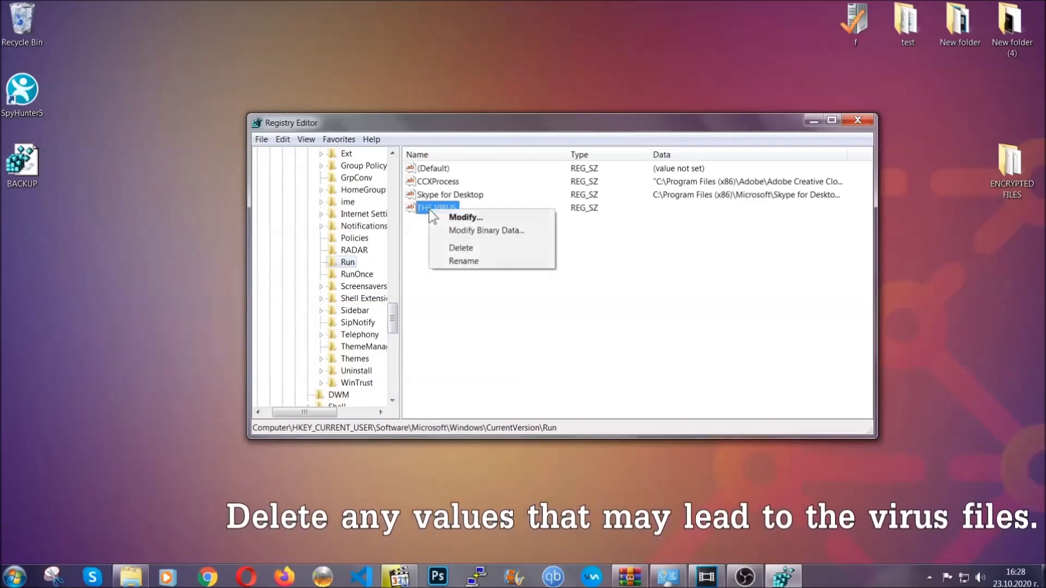
{"action": "left_click", "coordinate": [452, 247]}
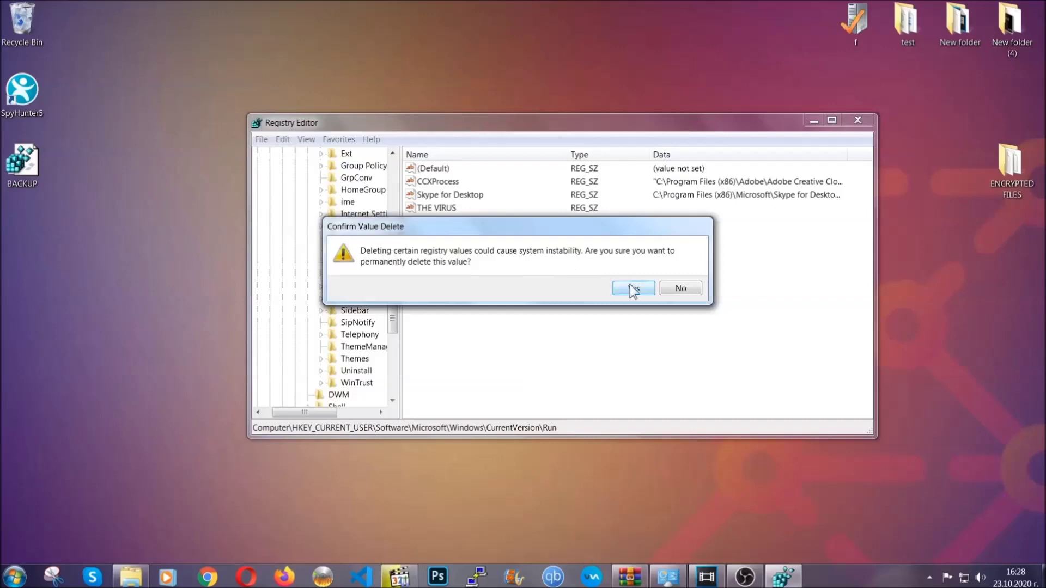
{"action": "left_click", "coordinate": [633, 291]}
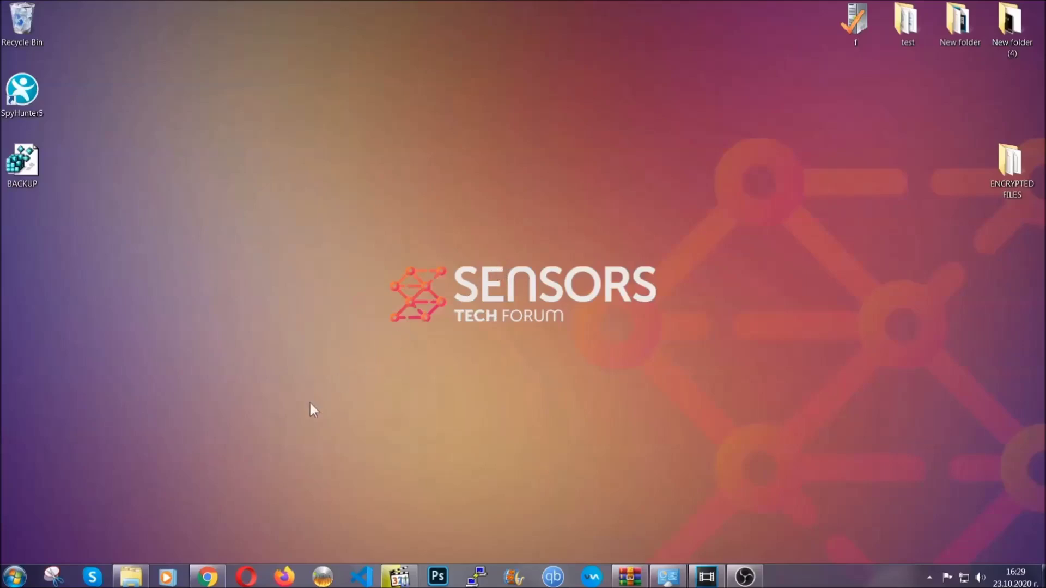
Bring up Chrome's ransomware recovery article and expand Method 2, Restore Data via Windows Backup
{"action": "left_click", "coordinate": [208, 579]}
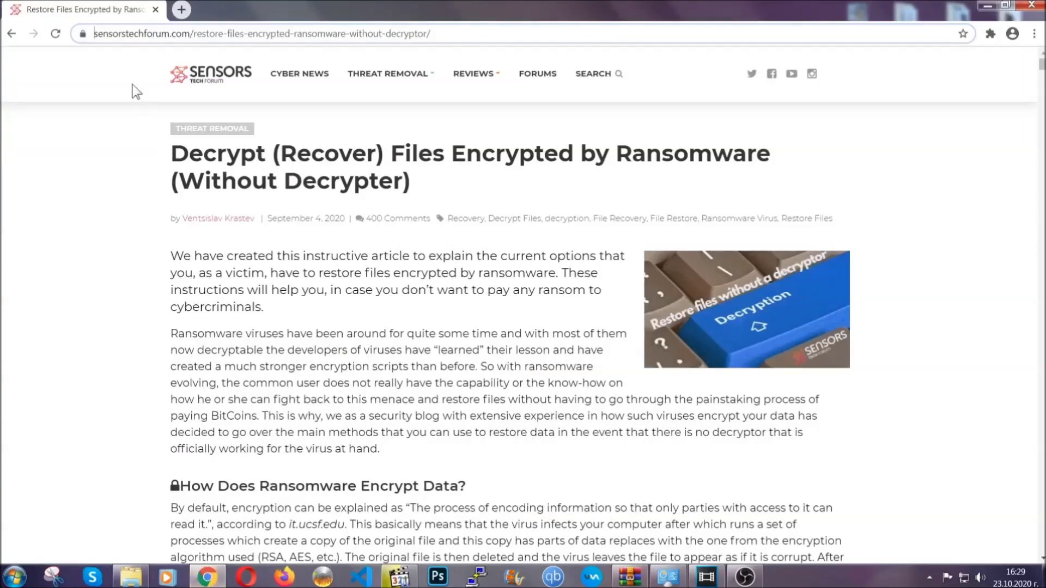
{"action": "left_click_drag", "start_coordinate": [94, 33], "coordinate": [220, 34]}
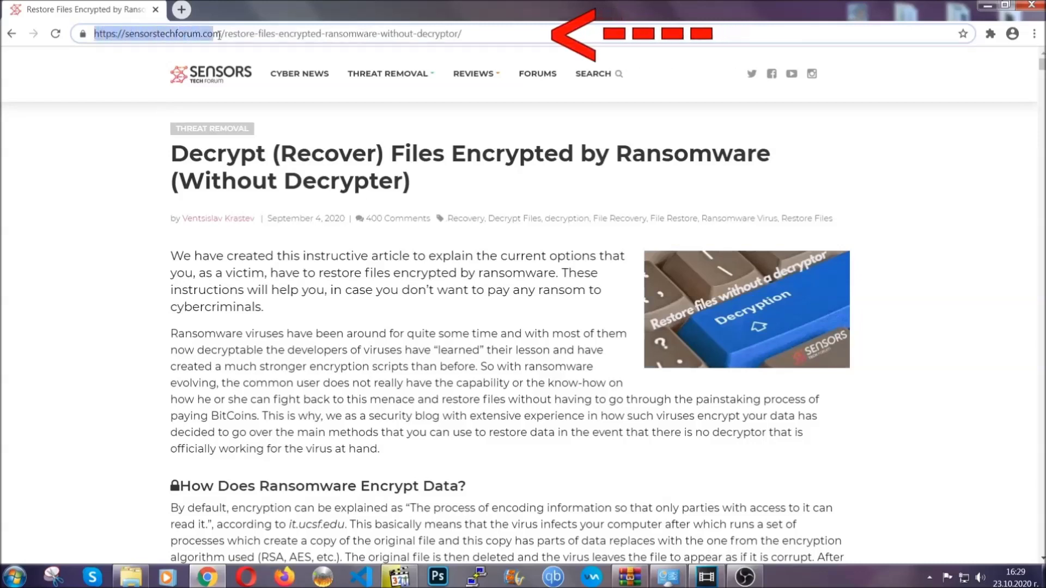
{"action": "left_click_drag", "start_coordinate": [219, 34], "coordinate": [470, 38]}
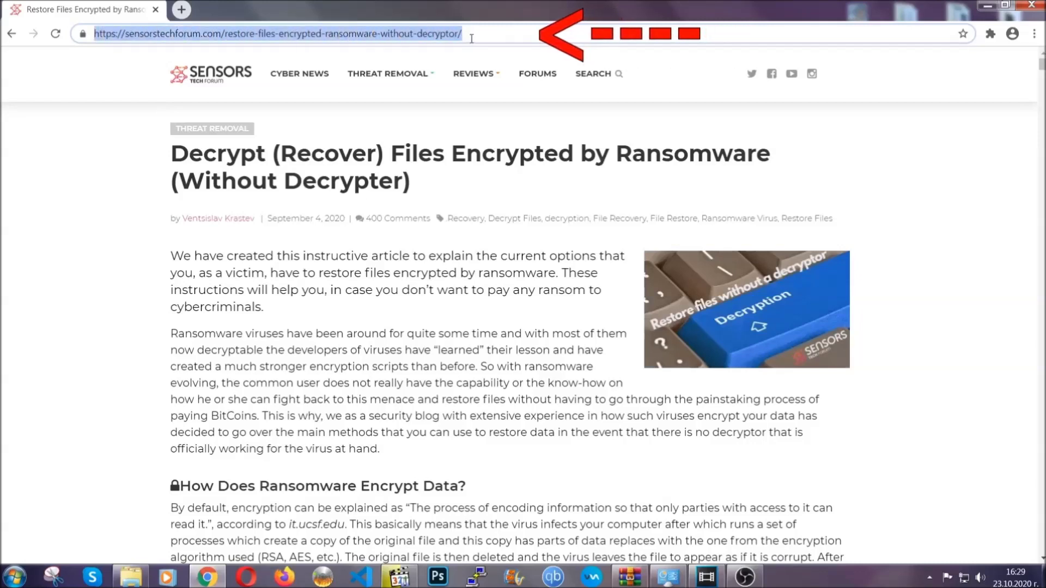
{"action": "mouse_move", "coordinate": [474, 73]}
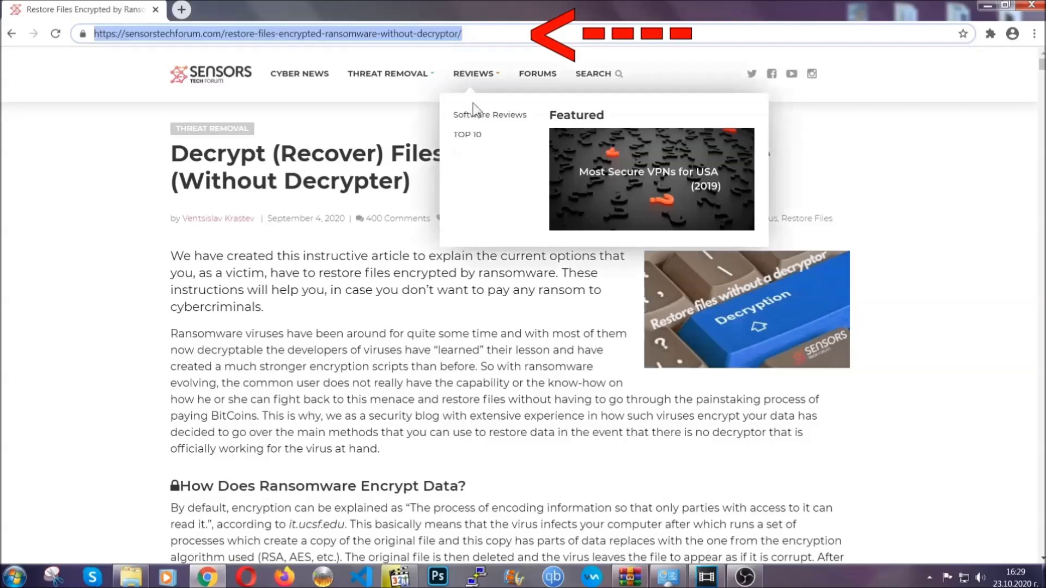
{"action": "scroll", "coordinate": [537, 297], "scroll_direction": "down", "scroll_amount": 3}
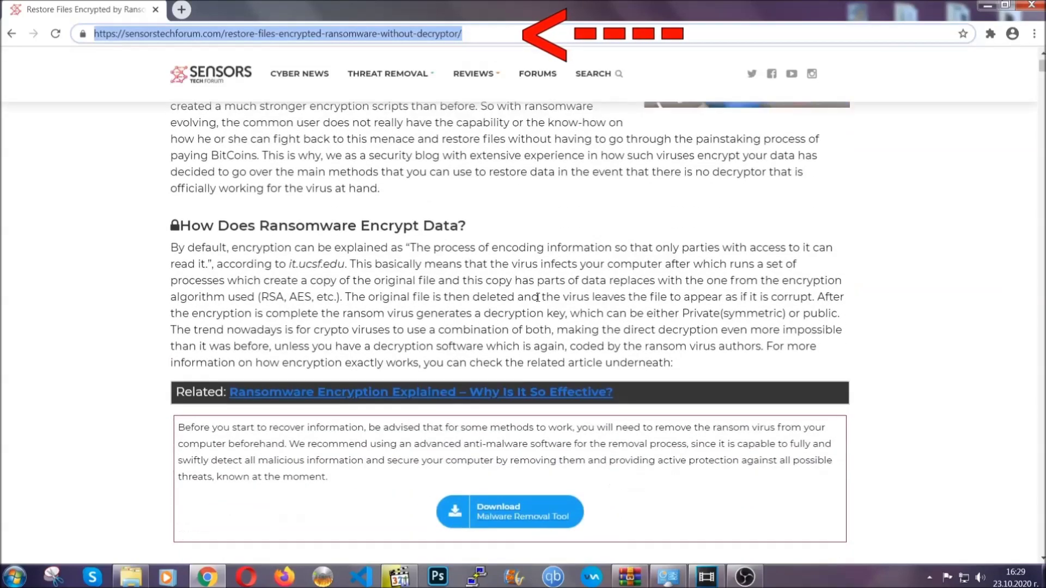
{"action": "scroll", "coordinate": [537, 297], "scroll_direction": "down", "scroll_amount": 2}
{"action": "scroll", "coordinate": [537, 298], "scroll_direction": "down", "scroll_amount": 2}
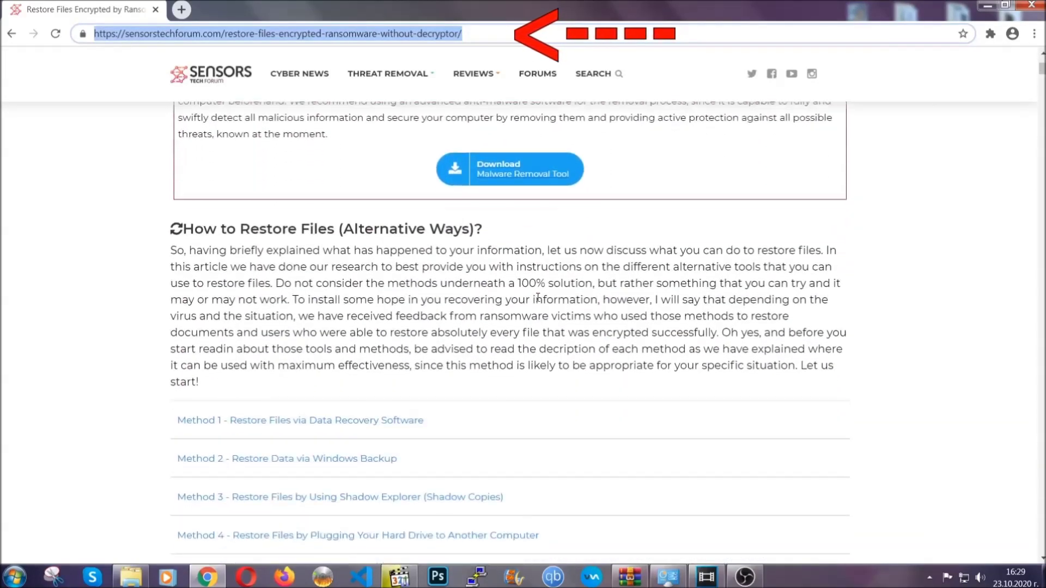
{"action": "scroll", "coordinate": [540, 302], "scroll_direction": "down", "scroll_amount": 2}
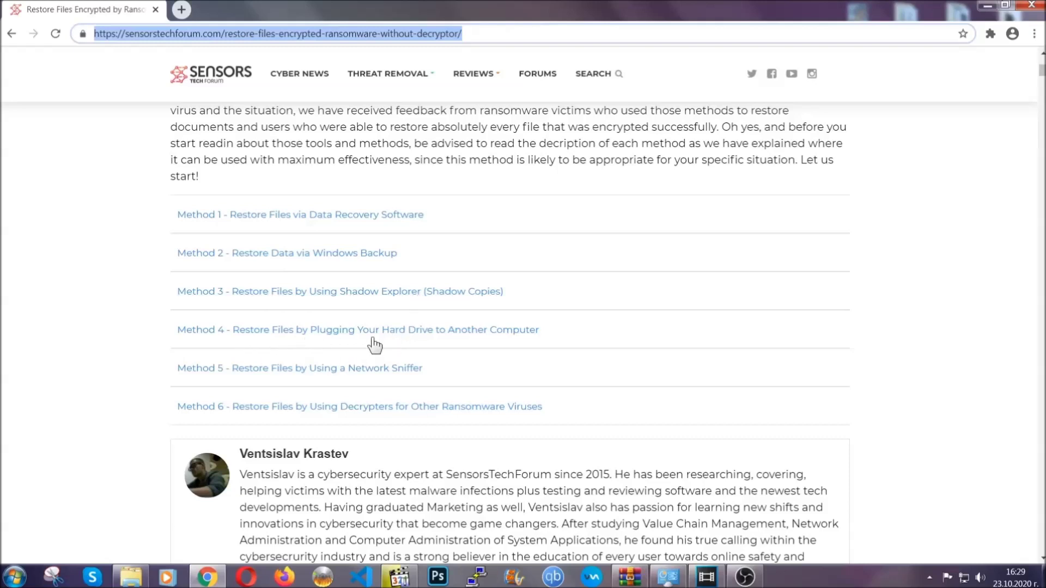
{"action": "left_click", "coordinate": [325, 253]}
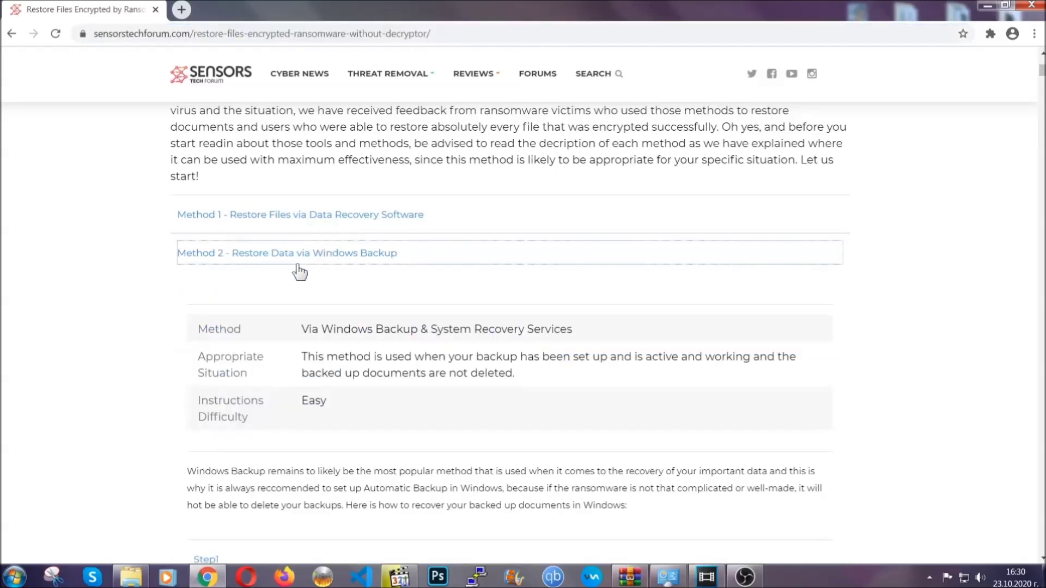
Highlight the Windows Backup method table, then expand its Step1, Step2 and Step3 instructions
{"action": "left_click_drag", "start_coordinate": [302, 329], "coordinate": [368, 413]}
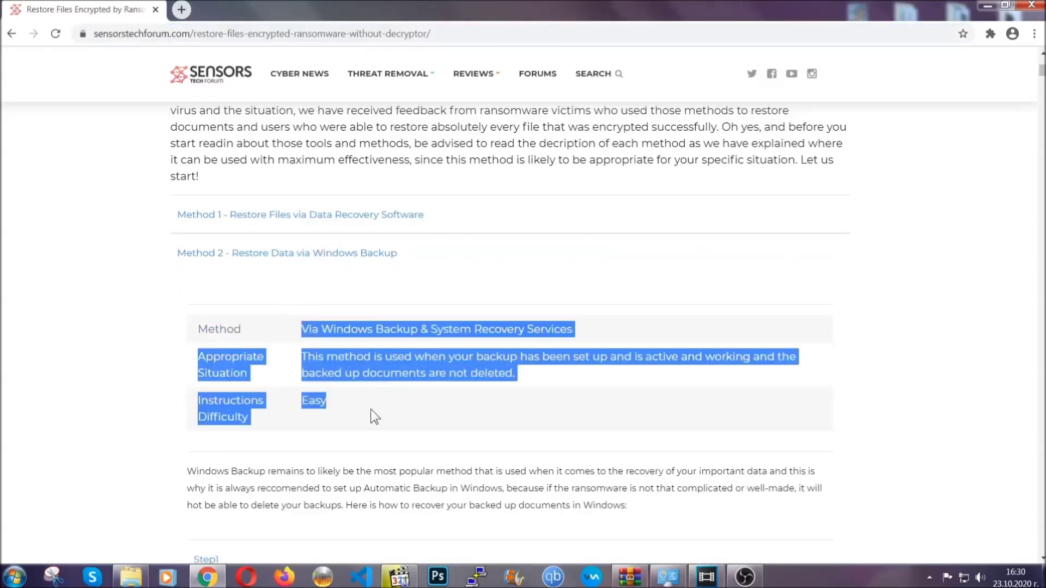
{"action": "left_click", "coordinate": [370, 409]}
{"action": "scroll", "coordinate": [374, 407], "scroll_direction": "down", "scroll_amount": 3}
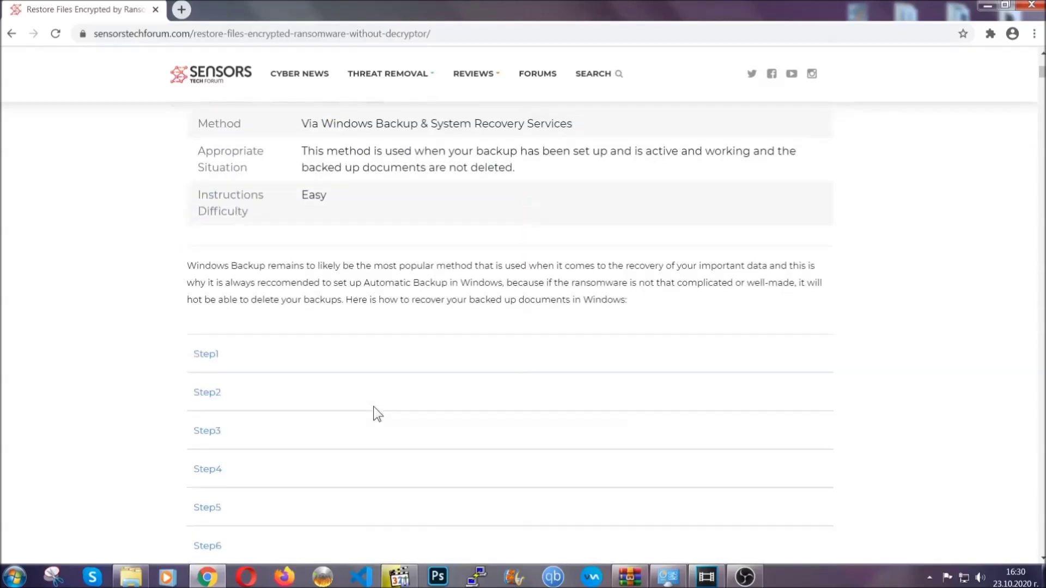
{"action": "left_click", "coordinate": [215, 286]}
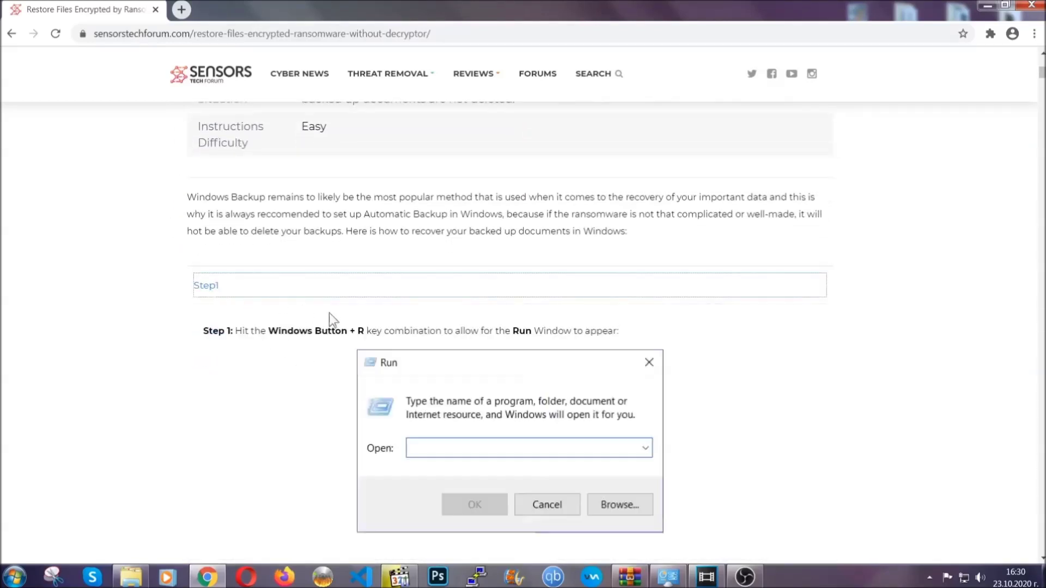
{"action": "scroll", "coordinate": [490, 339], "scroll_direction": "down", "scroll_amount": 3}
{"action": "left_click", "coordinate": [244, 342]}
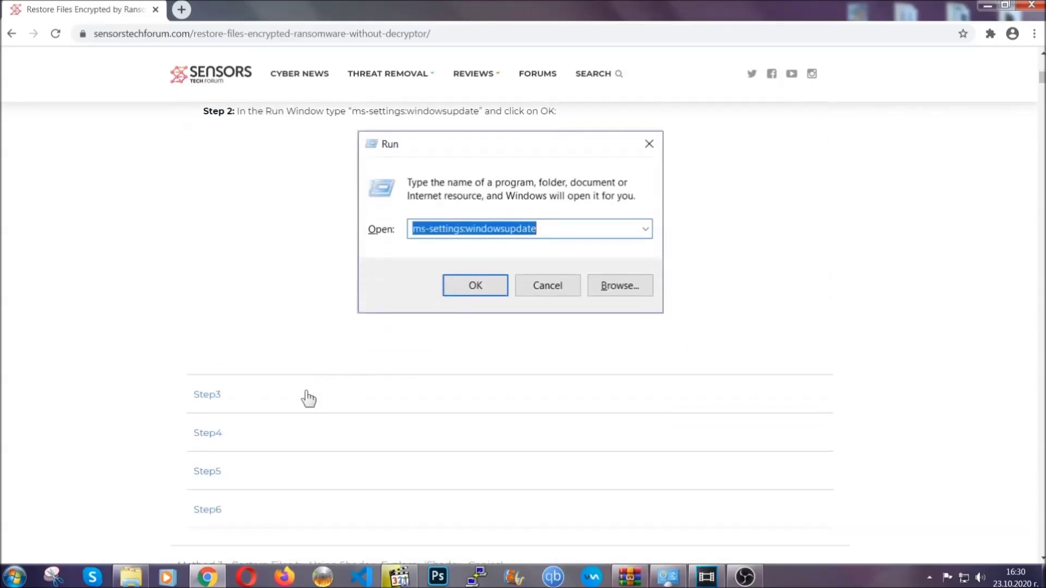
{"action": "left_click", "coordinate": [309, 398]}
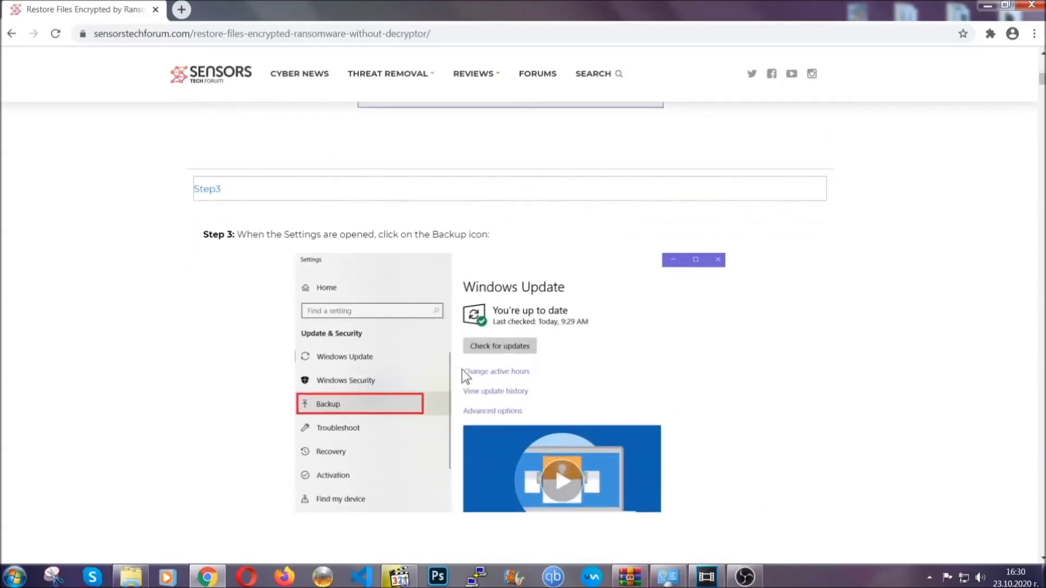
{"action": "scroll", "coordinate": [462, 369], "scroll_direction": "down", "scroll_amount": 2}
{"action": "scroll", "coordinate": [460, 372], "scroll_direction": "down", "scroll_amount": 1}
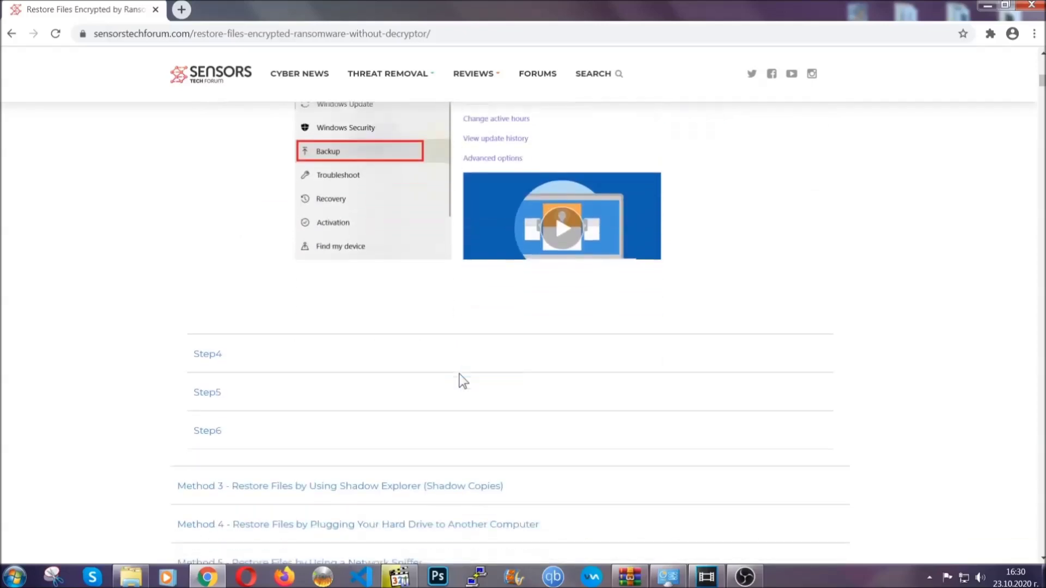
{"action": "scroll", "coordinate": [459, 380], "scroll_direction": "down", "scroll_amount": 1}
{"action": "scroll", "coordinate": [460, 380], "scroll_direction": "down", "scroll_amount": 2}
{"action": "scroll", "coordinate": [460, 380], "scroll_direction": "down", "scroll_amount": 2}
{"action": "scroll", "coordinate": [460, 380], "scroll_direction": "down", "scroll_amount": 1}
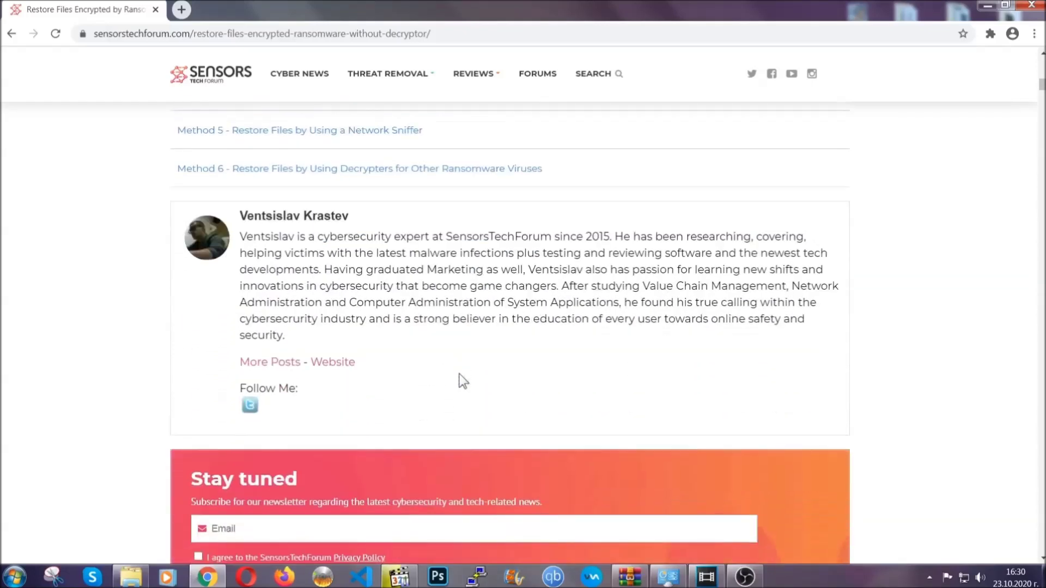
{"action": "scroll", "coordinate": [460, 376], "scroll_direction": "up", "scroll_amount": 3}
{"action": "scroll", "coordinate": [460, 381], "scroll_direction": "up", "scroll_amount": 4}
{"action": "scroll", "coordinate": [457, 389], "scroll_direction": "up", "scroll_amount": 4}
{"action": "scroll", "coordinate": [457, 392], "scroll_direction": "up", "scroll_amount": 4}
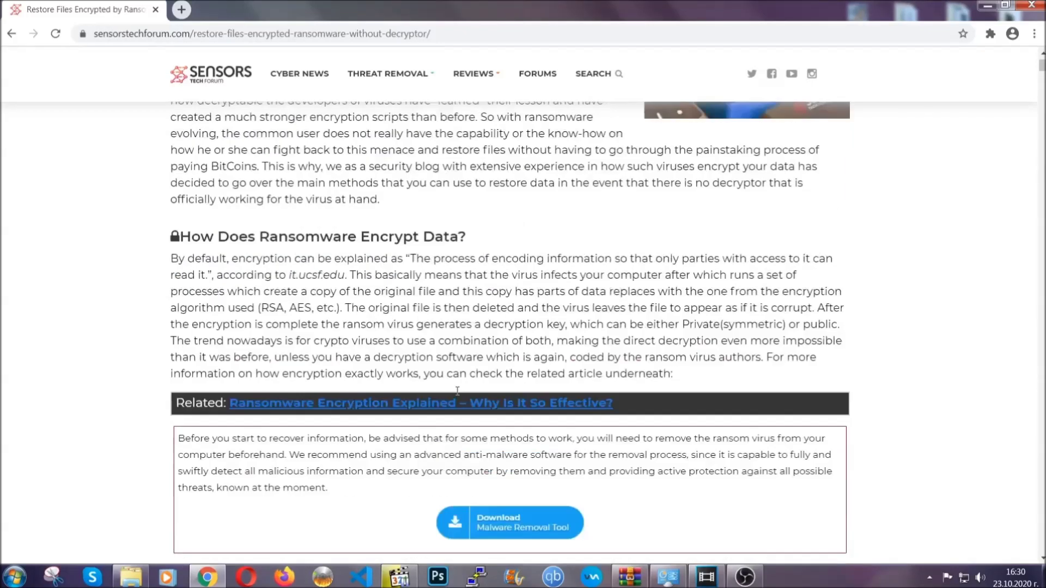
{"action": "scroll", "coordinate": [457, 391], "scroll_direction": "up", "scroll_amount": 3}
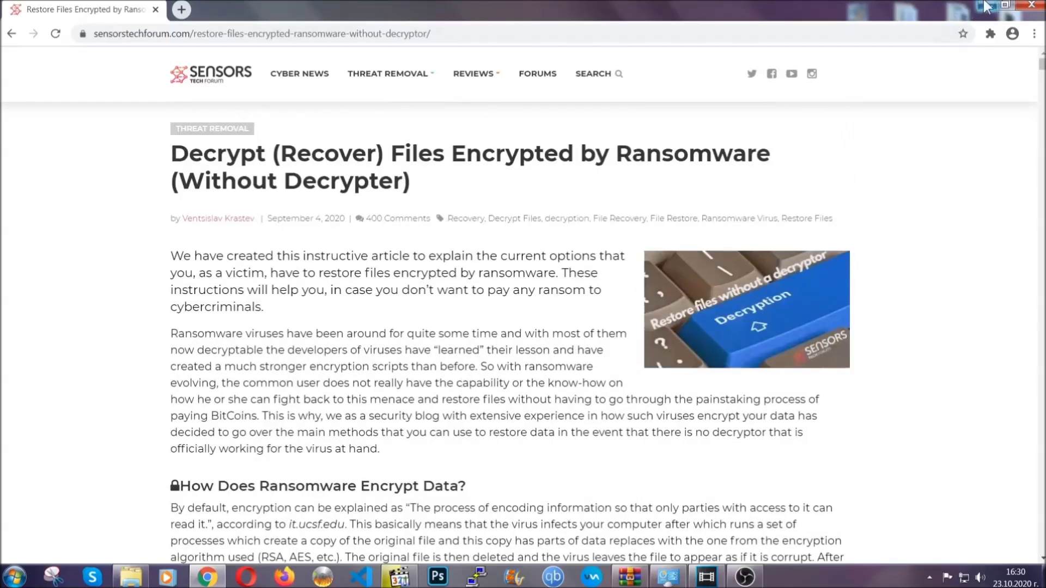
Minimize the Chrome window showing the recovery article
{"action": "left_click", "coordinate": [986, 7]}
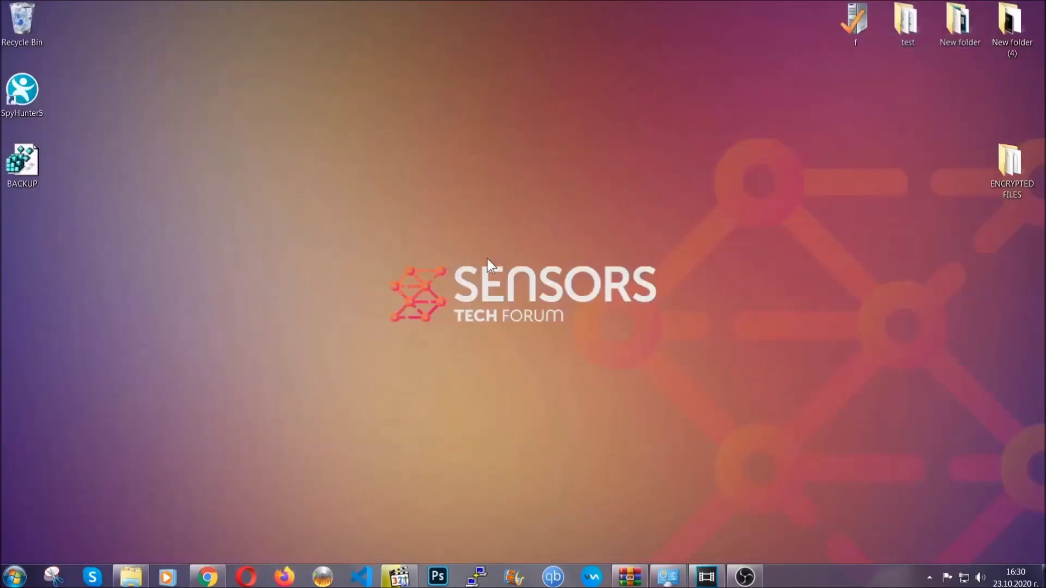